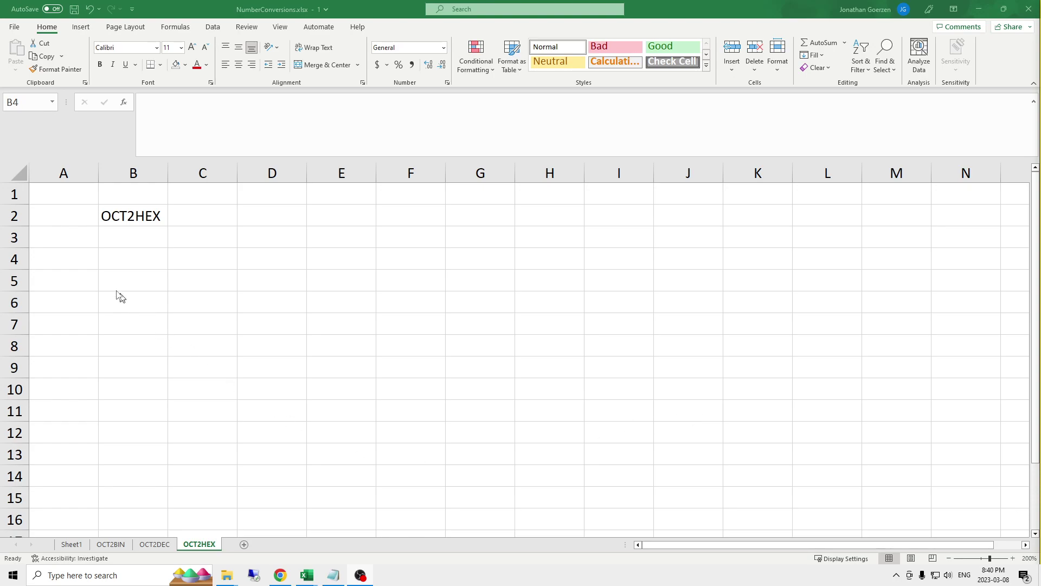
Enter the octal number 5 in cell B4 of the OCT2HEX sheet.
left_click(142, 259)
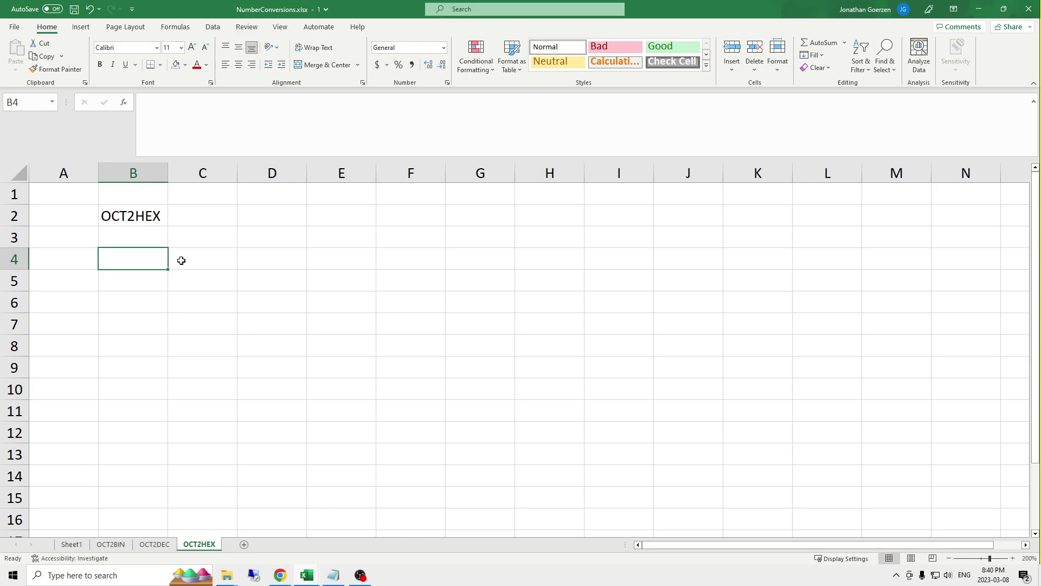
type("5")
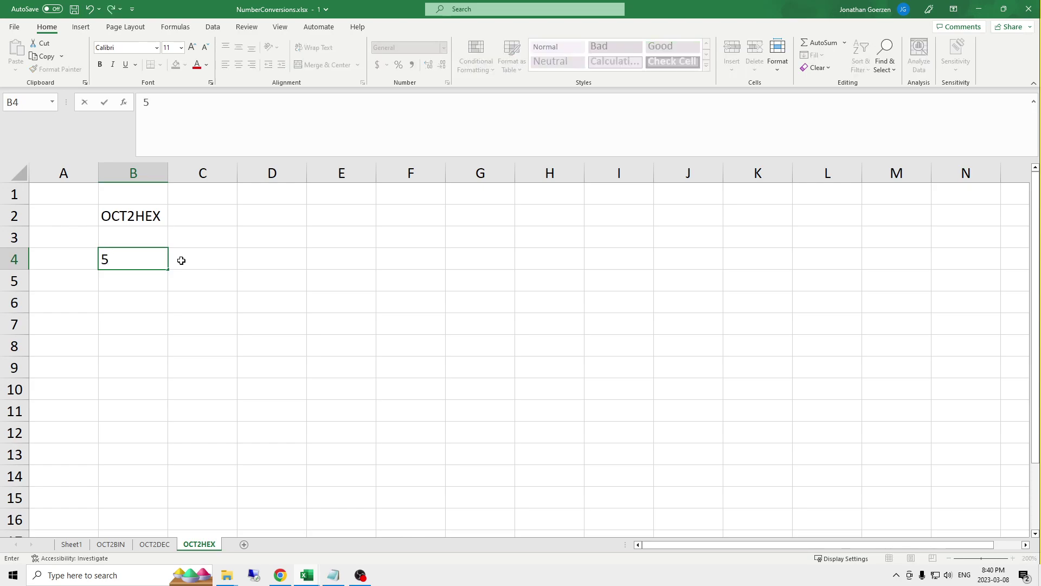
key("Tab")
Enter the formula =OCT2HEX(B4) in cell D4 to convert the octal number to hexadecimal.
key("Tab")
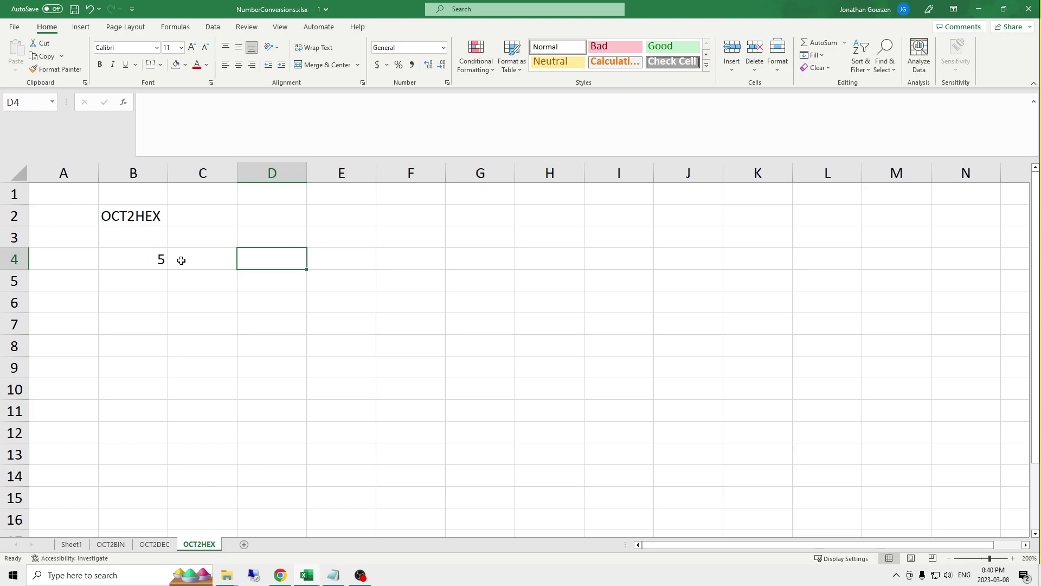
type("=OCT2HEX(")
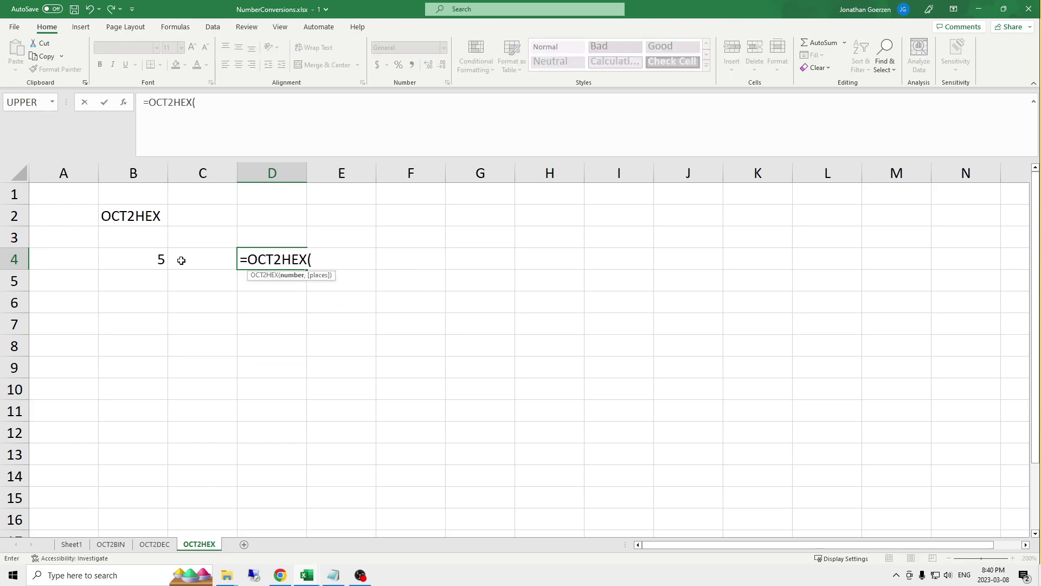
key("Left")
key("Left")
type(")")
key("Return")
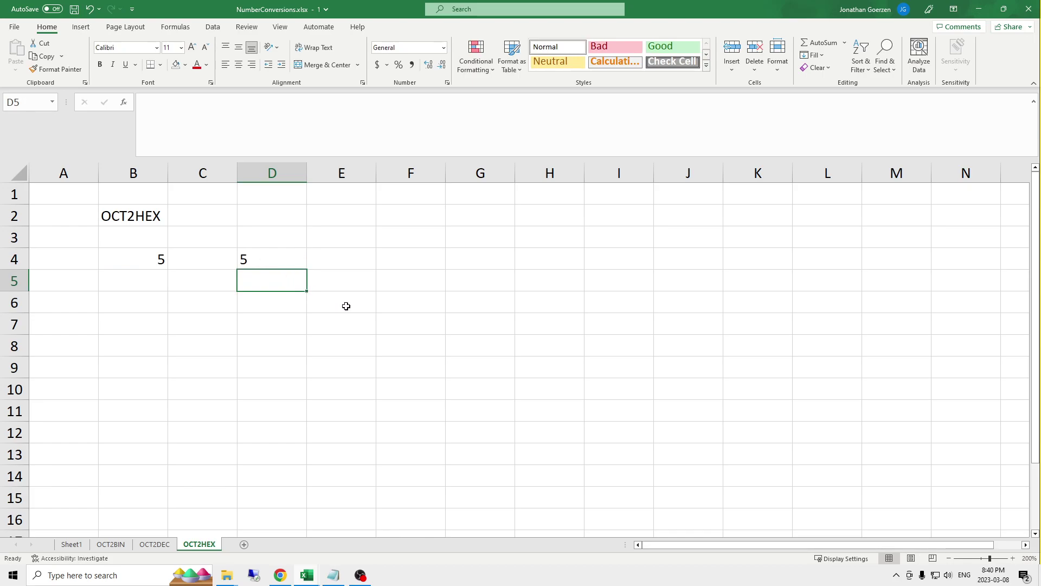
Replace the octal number in cell B4 with 456.
left_click(144, 261)
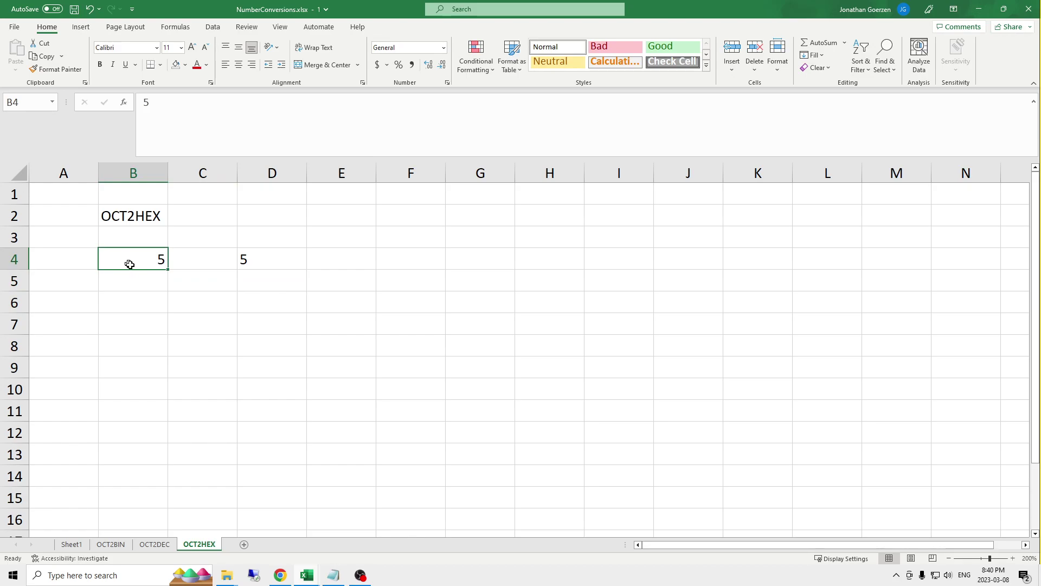
left_click(272, 255)
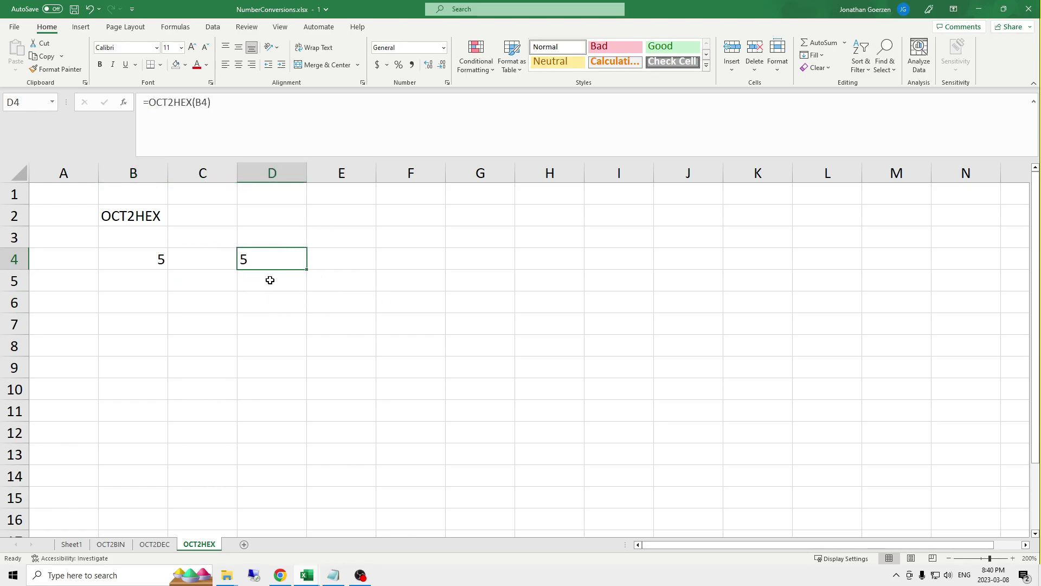
left_click(129, 256)
left_click(149, 103)
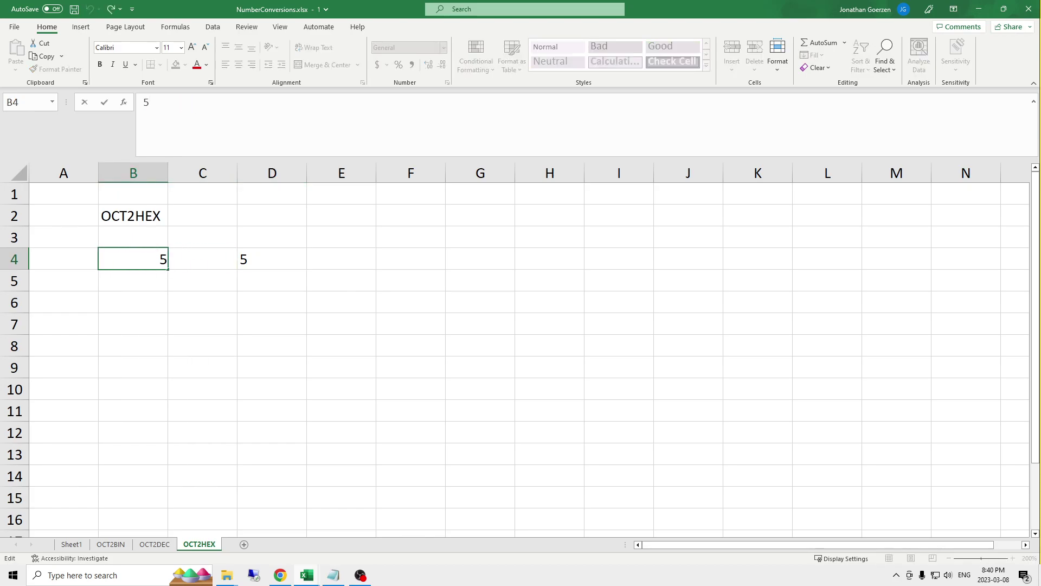
key("BackSpace")
type("456")
key("Return")
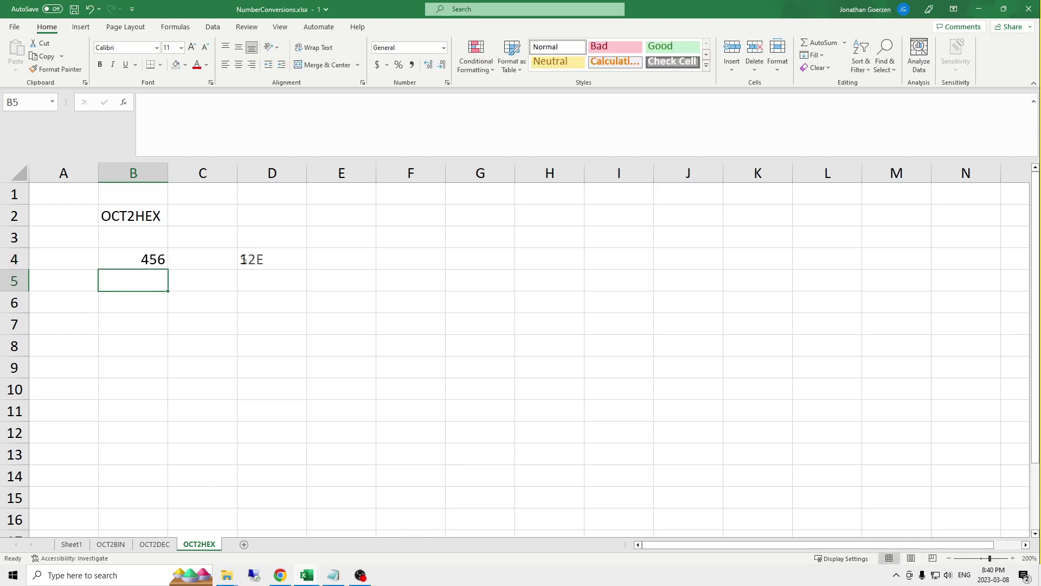
Enter the formula =HEX2DEC(D4) in cell F4 to convert the hexadecimal result to decimal.
key("Up")
key("Right")
key("Right")
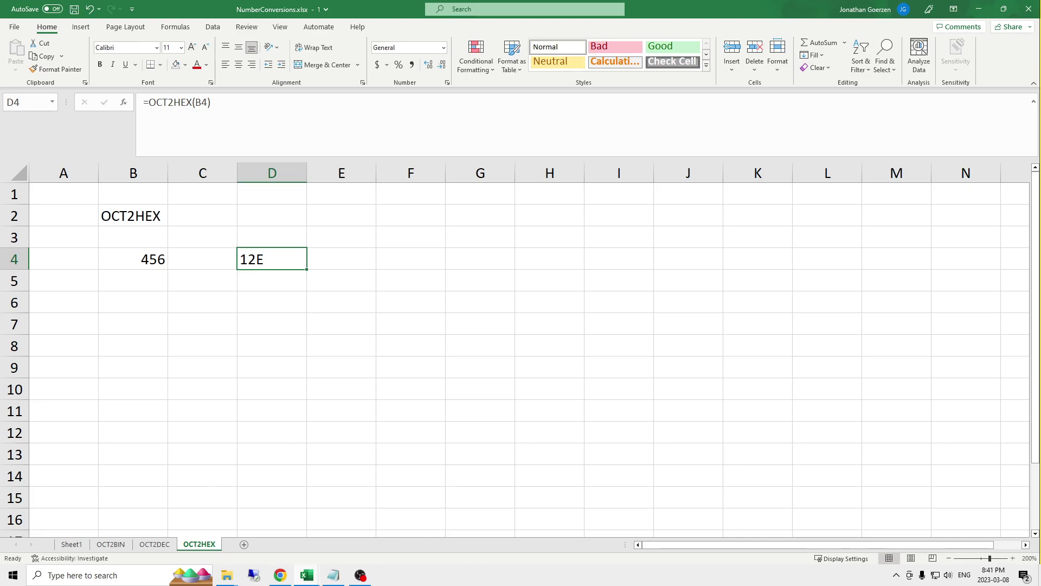
key("Right")
key("Right")
type("=HEX2DEC(")
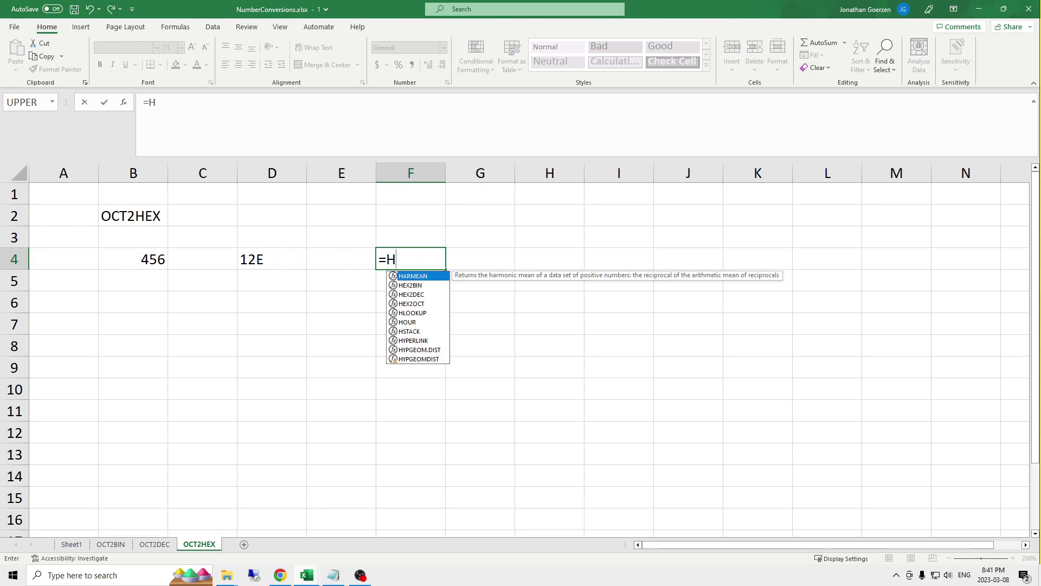
key("Left")
key("Left")
type(")")
key("Return")
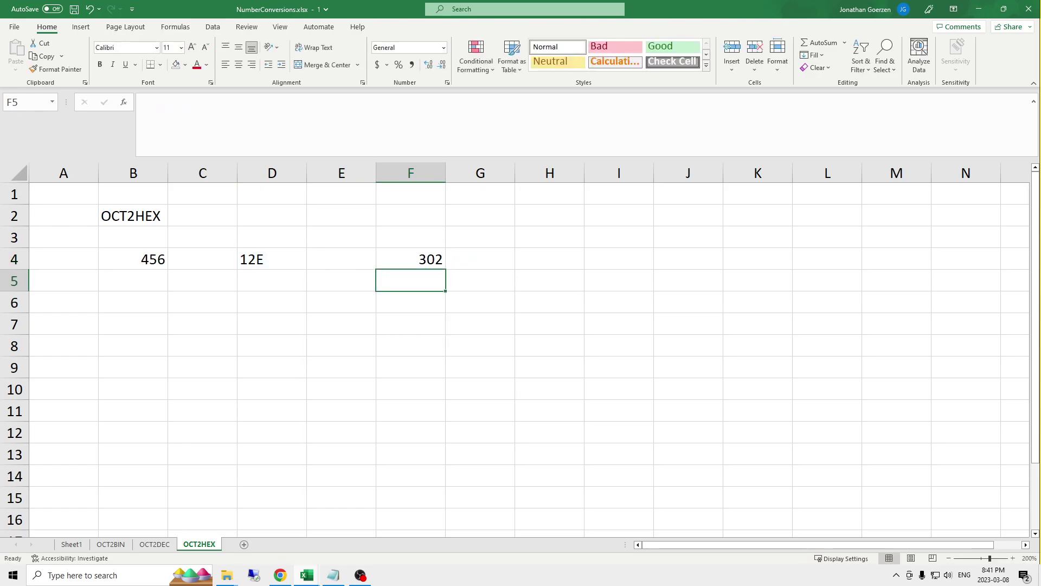
Change the octal number in cell B4 to 11.
key("Up")
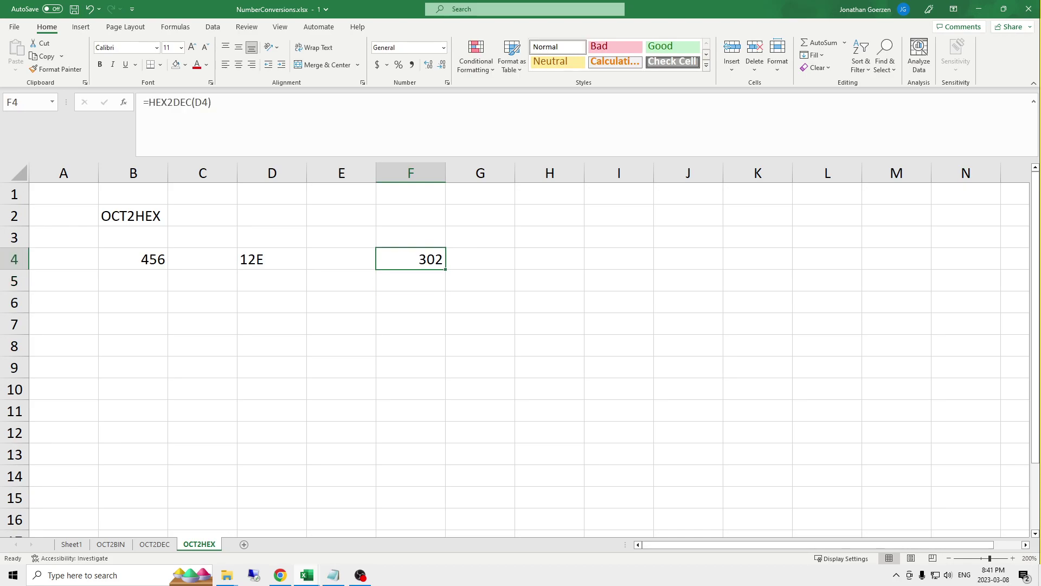
key("Left")
key("Left")
key("Left")
key("Left")
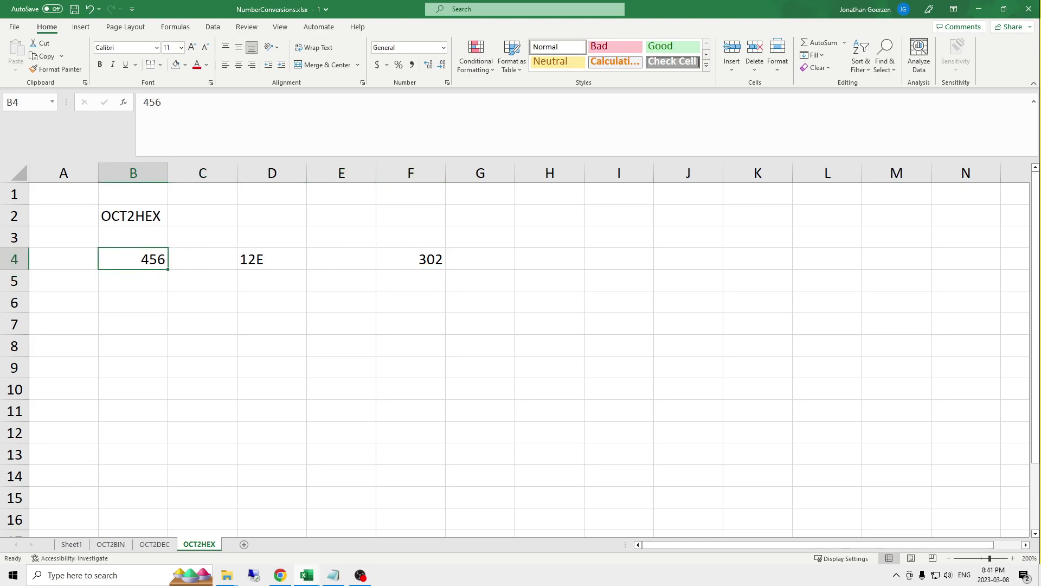
type("9")
key("BackSpace")
type("11")
key("Return")
key("Up")
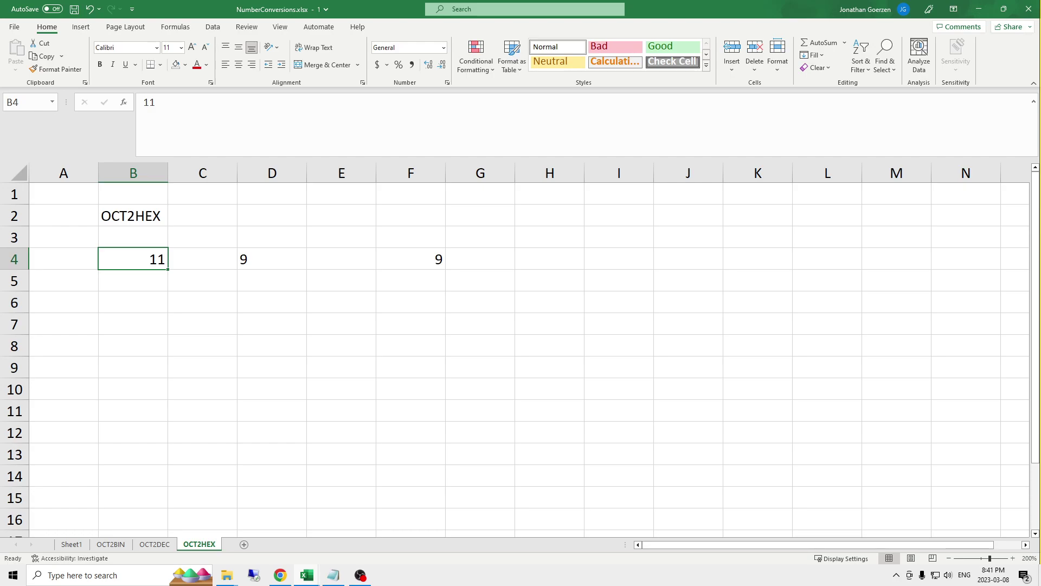
Compare the octal number in B4 with the hexadecimal result in D4 and the decimal result in F4.
key("Right")
key("Right")
key("Right")
key("Right")
key("Right")
key("Left")
key("Left")
key("Left")
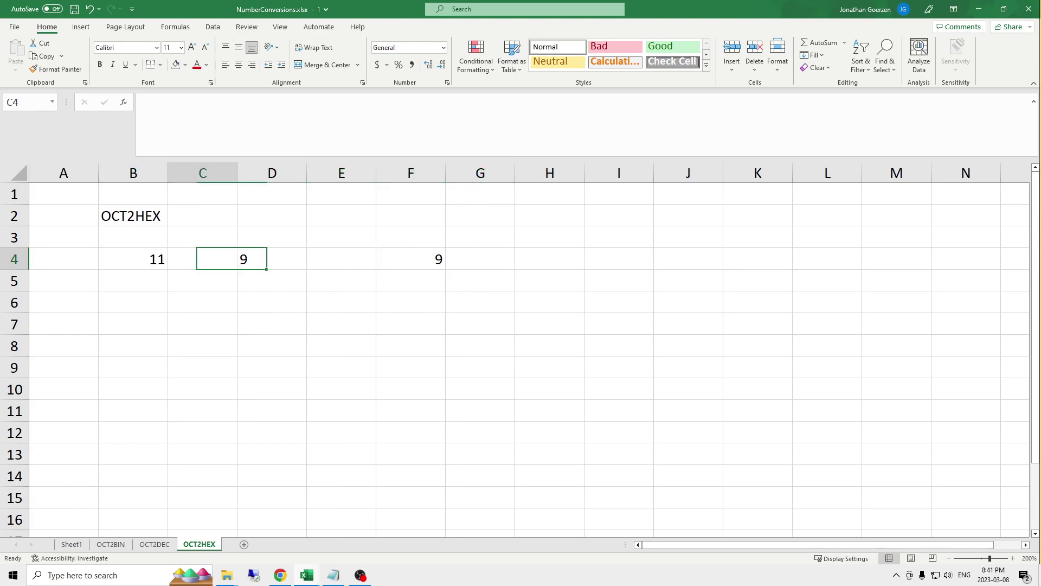
key("Left")
key("Left")
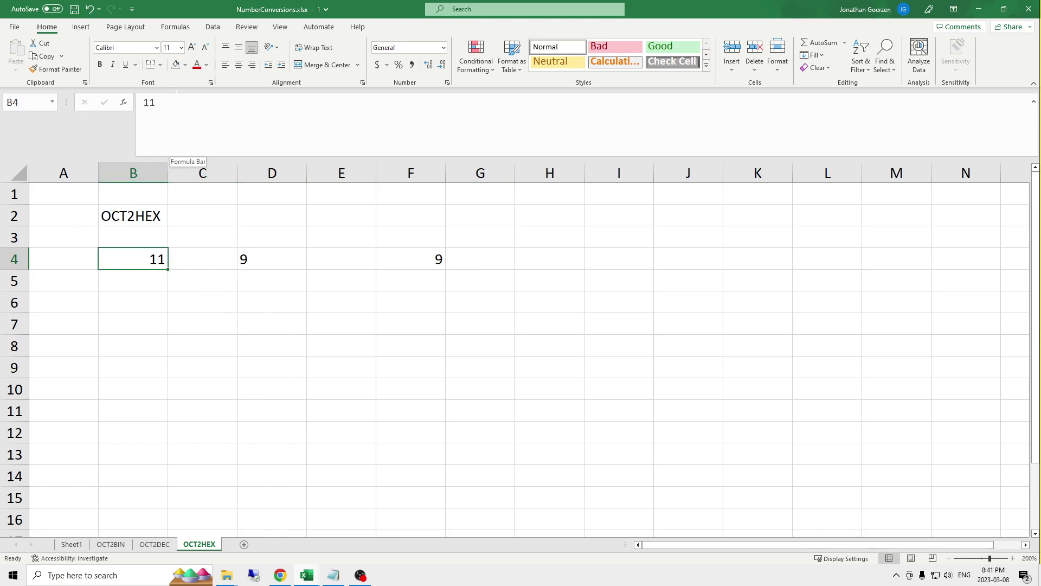
Change the octal number in cell B4 to 15 and check the conversion in D4.
left_click(234, 103)
key("BackSpace")
type("5")
key("Return")
key("Up")
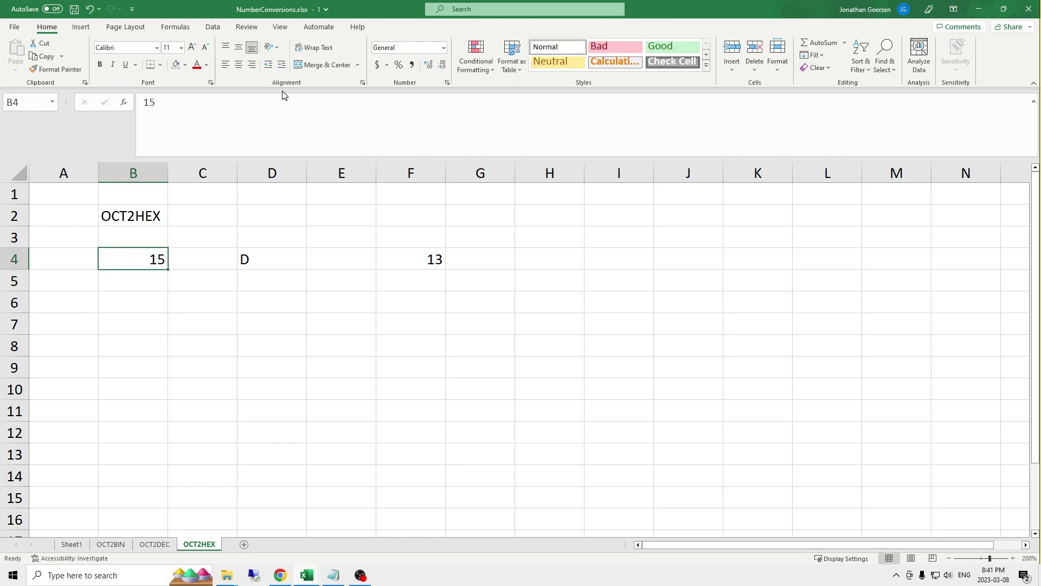
left_click(268, 260)
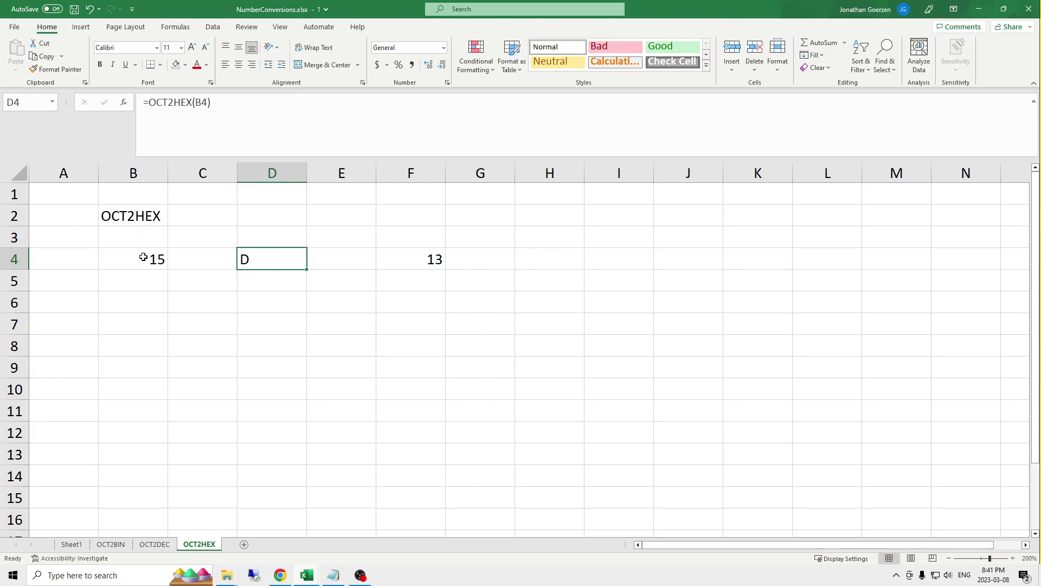
Change the octal number in cell B4 to 12.
double_click(153, 260)
key("BackSpace")
type("2")
key("Return")
key("Up")
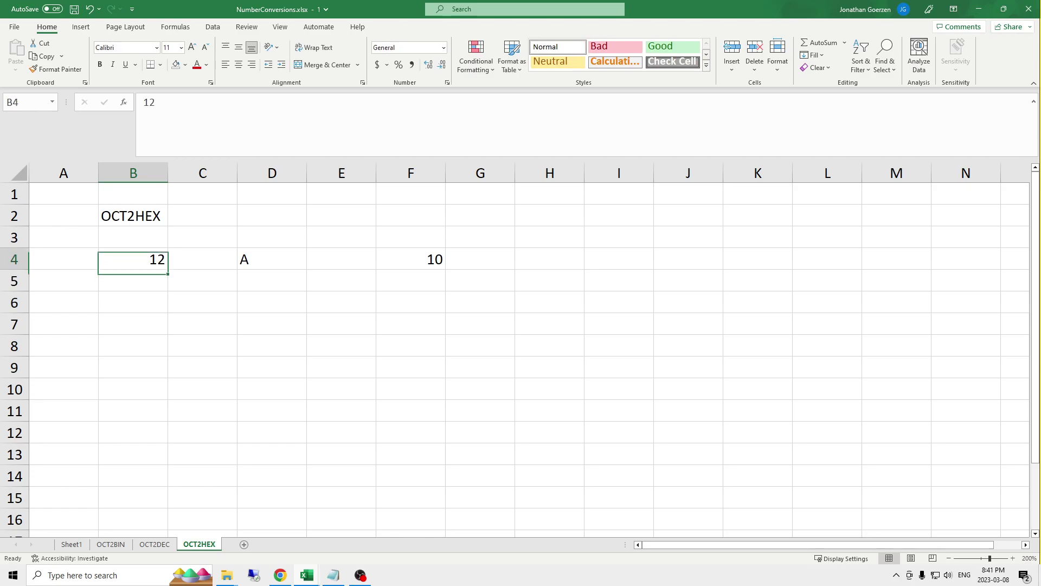
Review the decimal result in F4, the hexadecimal result in D4 and the octal number in B4.
key("Right")
key("Right")
key("Right")
key("Right")
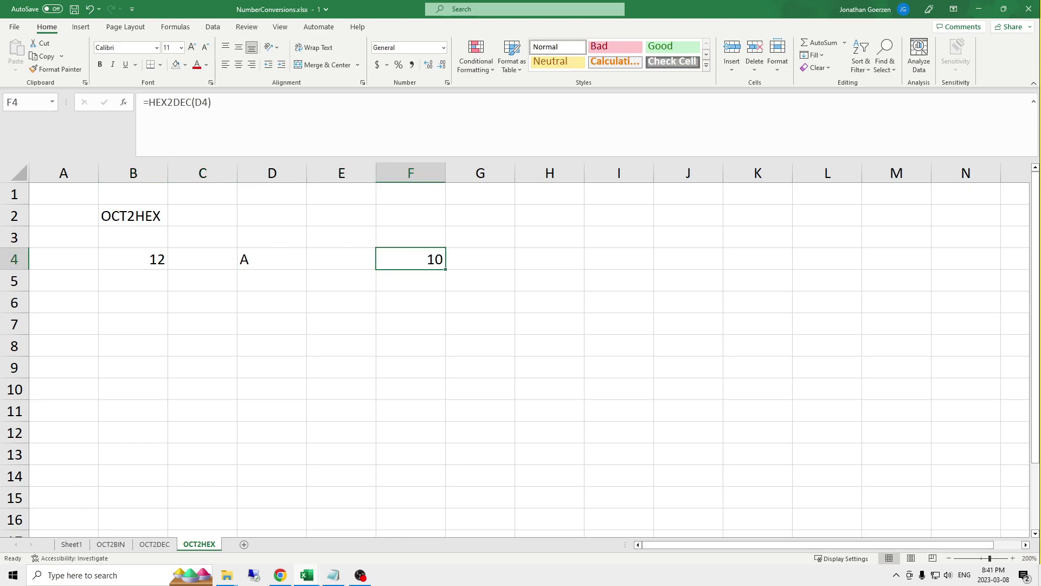
key("Left")
key("Left")
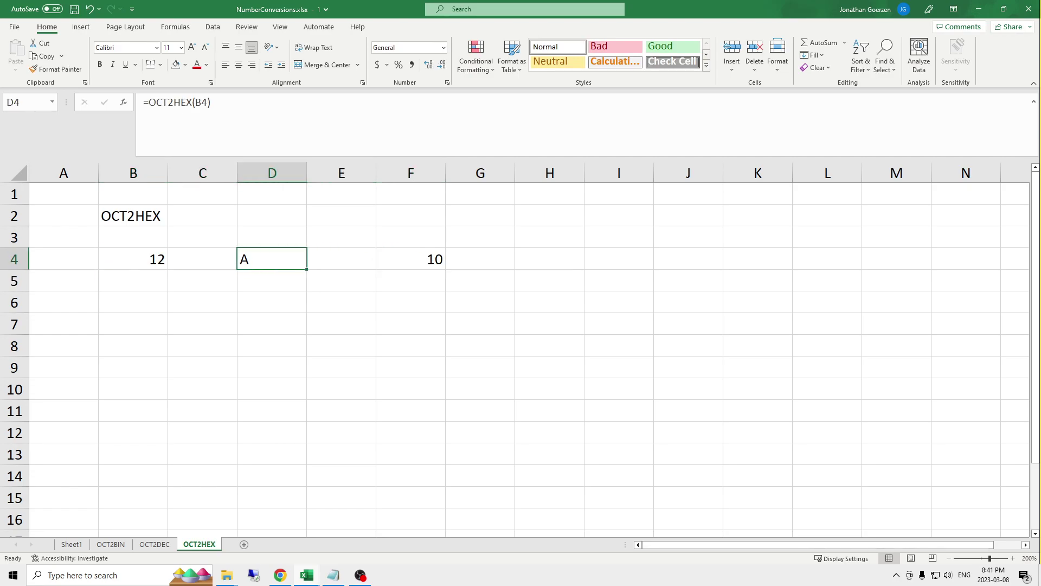
key("Left")
key("Left")
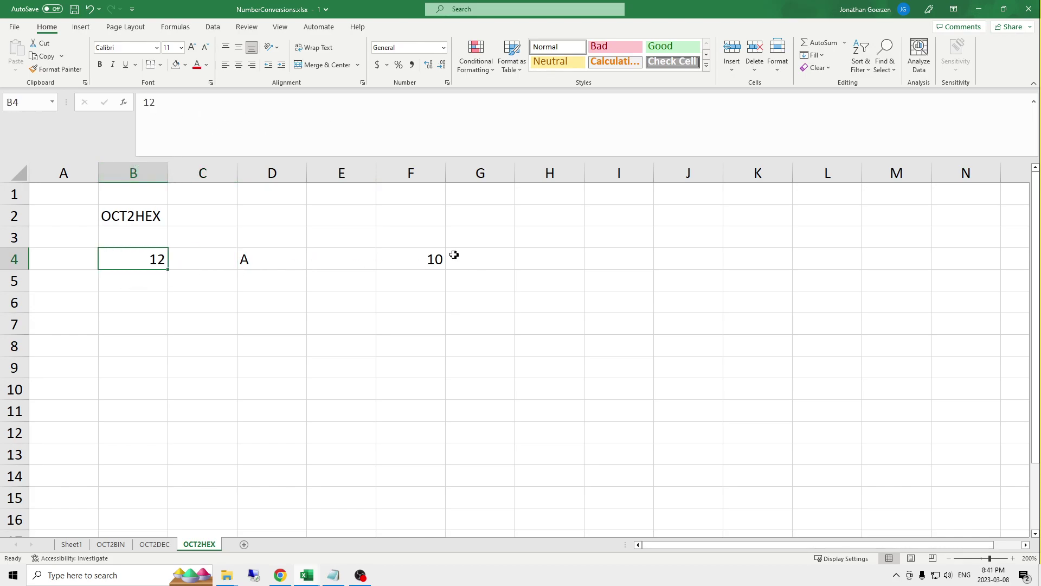
Delete the HEX2DEC formula from cell F4.
left_click(416, 262)
key("Delete")
key("Down")
key("Left")
key("Left")
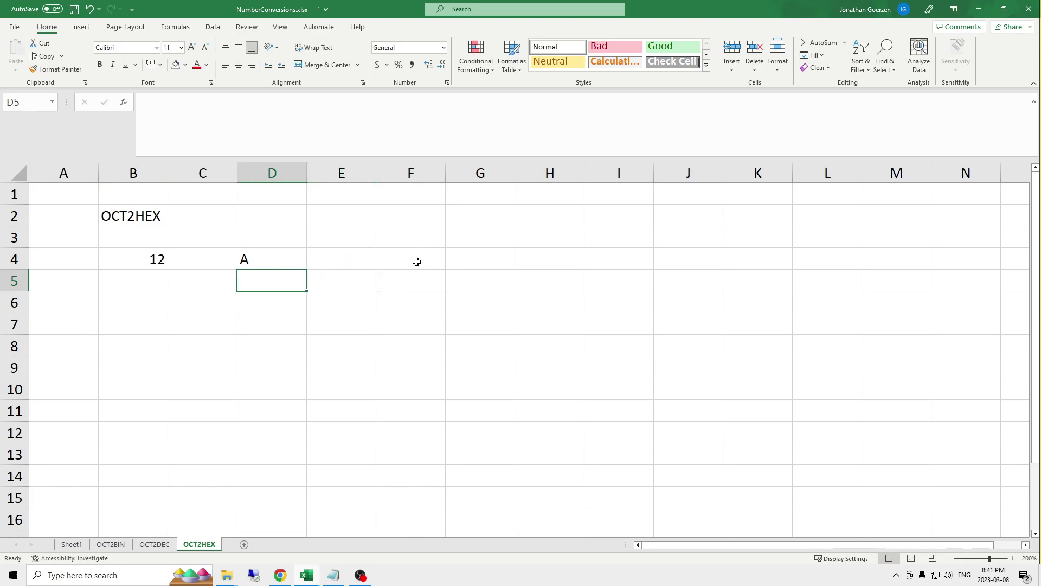
key("Left")
key("Left")
key("Down")
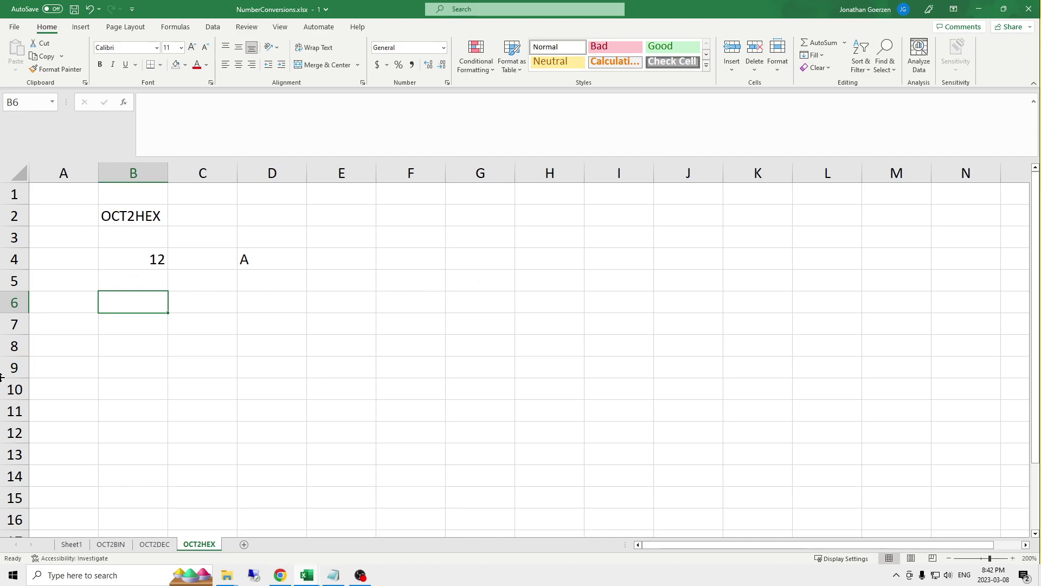
left_click(131, 216)
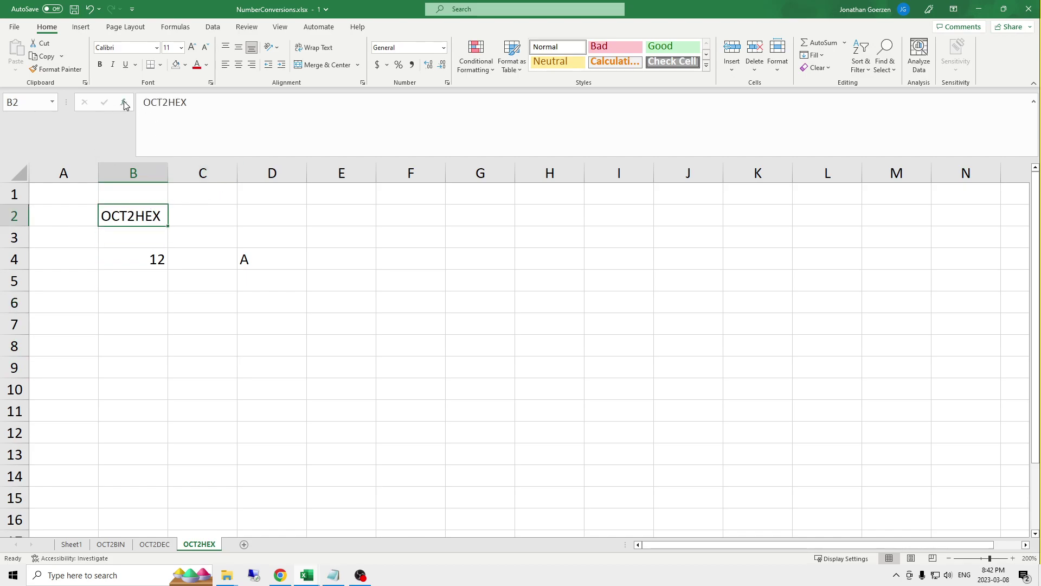
left_click(156, 299)
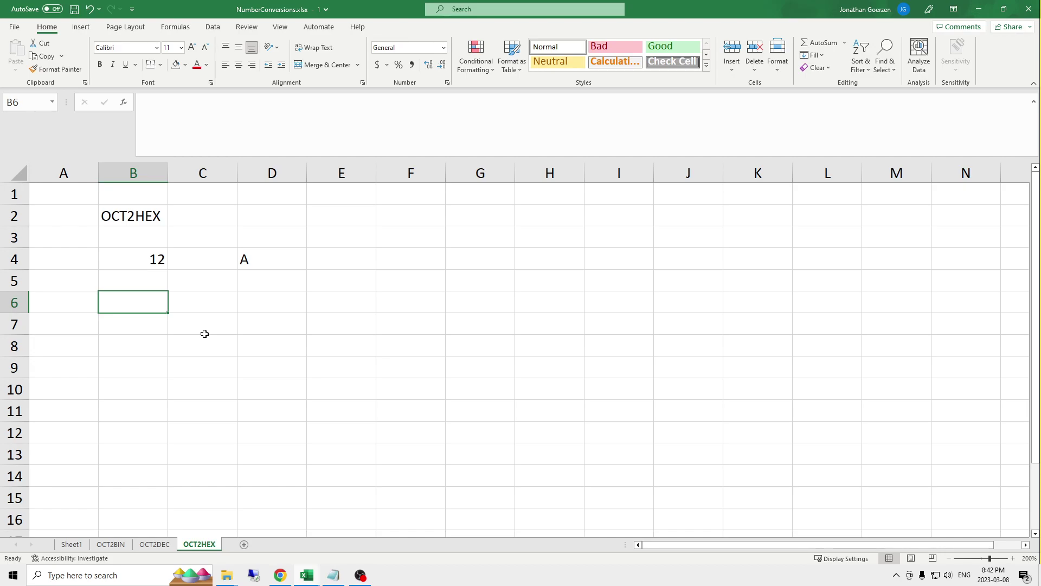
type("3")
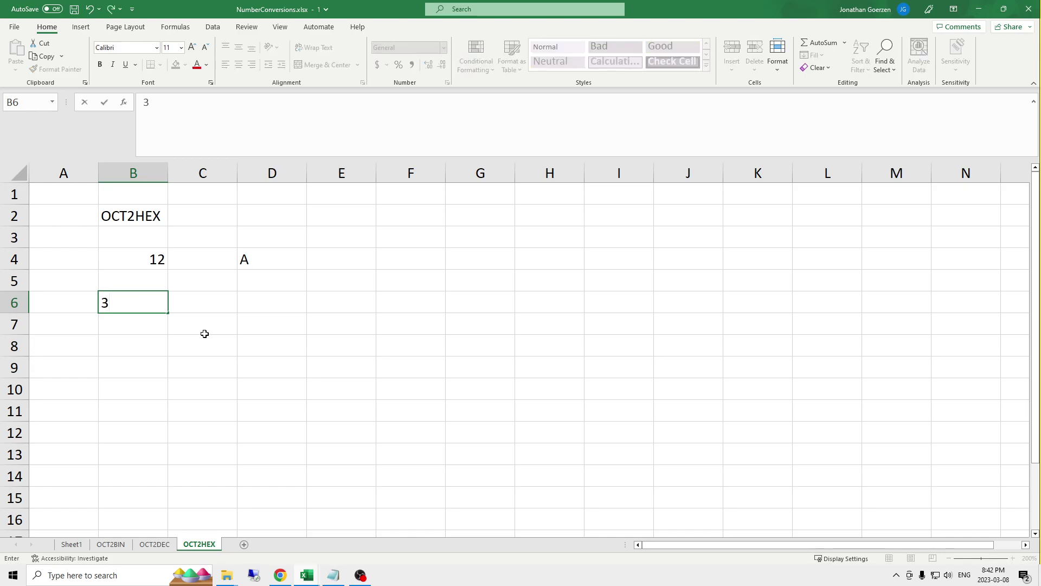
type("777777777")
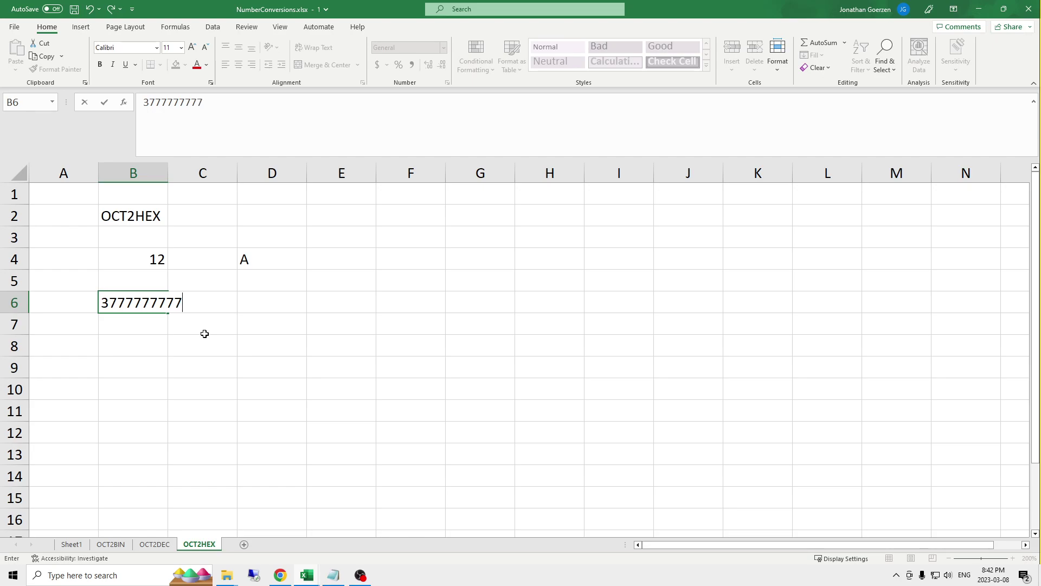
key("Return")
Enter the formula =OCT2HEX(B6) in cell D6 to convert the large octal number to hexadecimal.
key("Up")
key("Right")
key("Right")
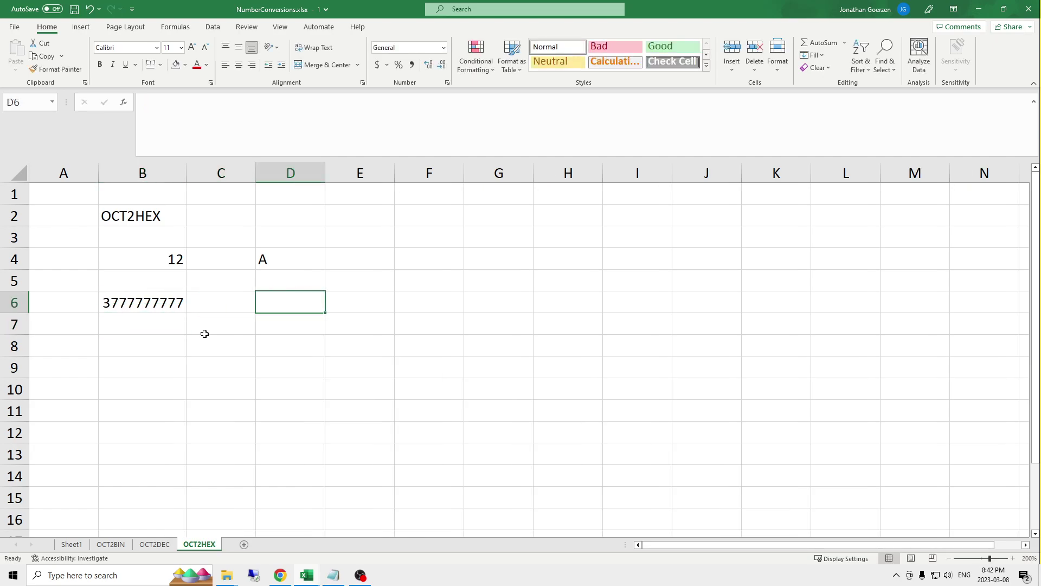
type("=")
key("Left")
key("Left")
key("BackSpace")
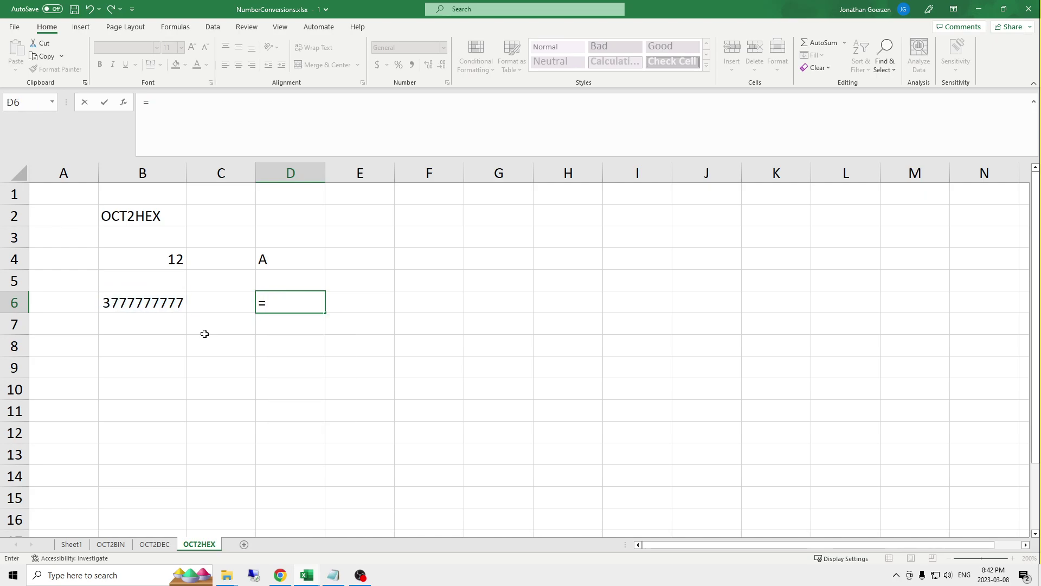
type("OCT2HEX(")
key("Left")
key("Left")
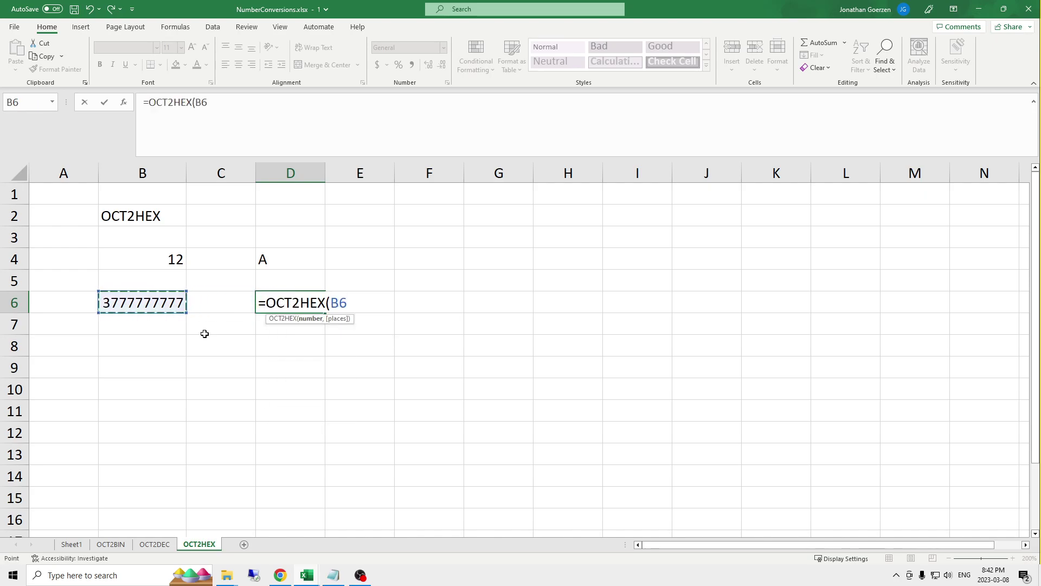
key("Return")
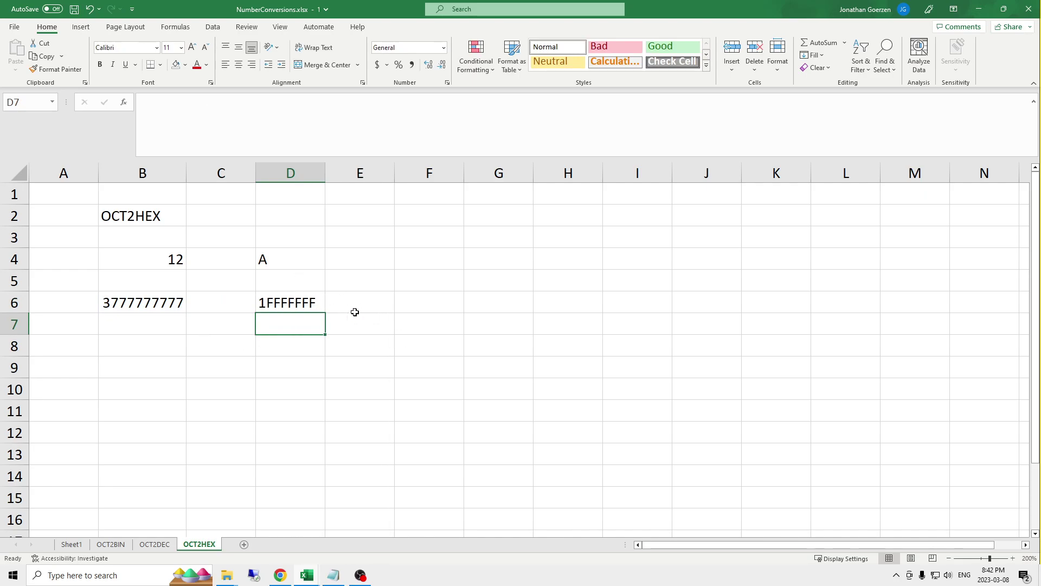
Check the octal number in B6 in decimal with =OCT2DEC(B6) in cell F6, and clear that formula again.
left_click(404, 303)
type("=")
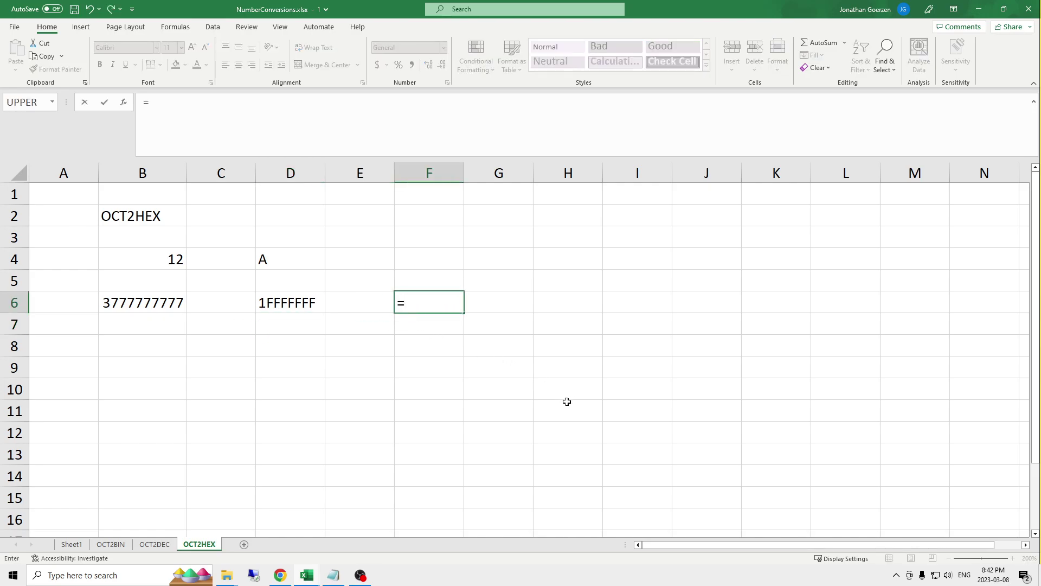
type("OCT2DEC(")
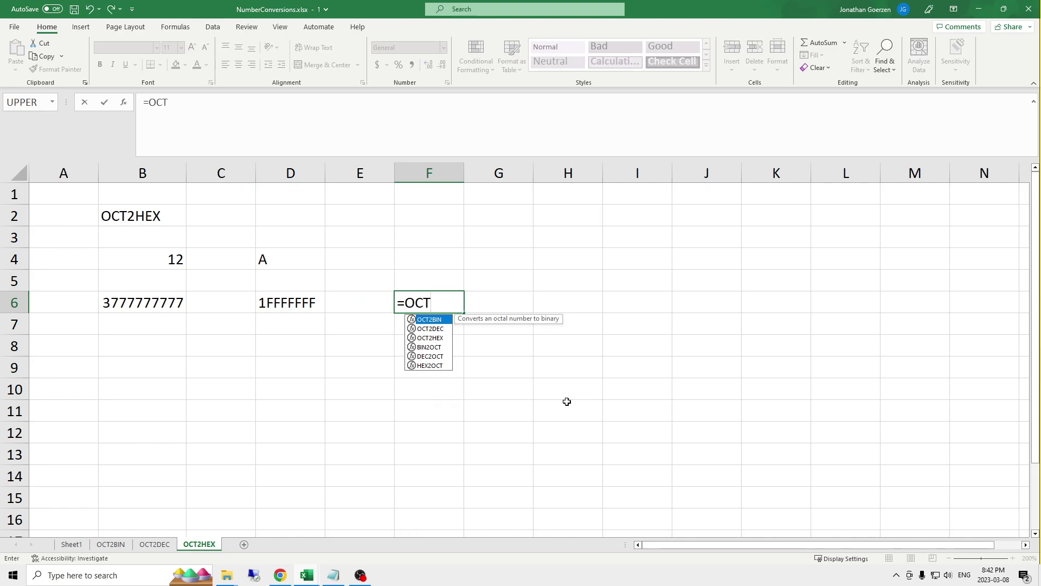
key("Left")
key("Left")
key("Left")
key("Left")
type(")")
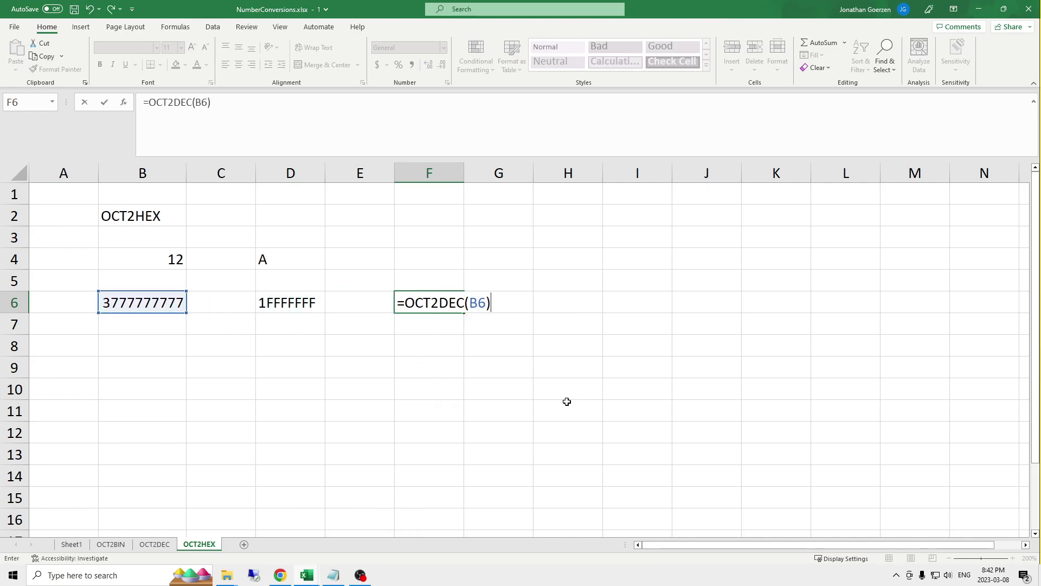
key("Return")
key("Up")
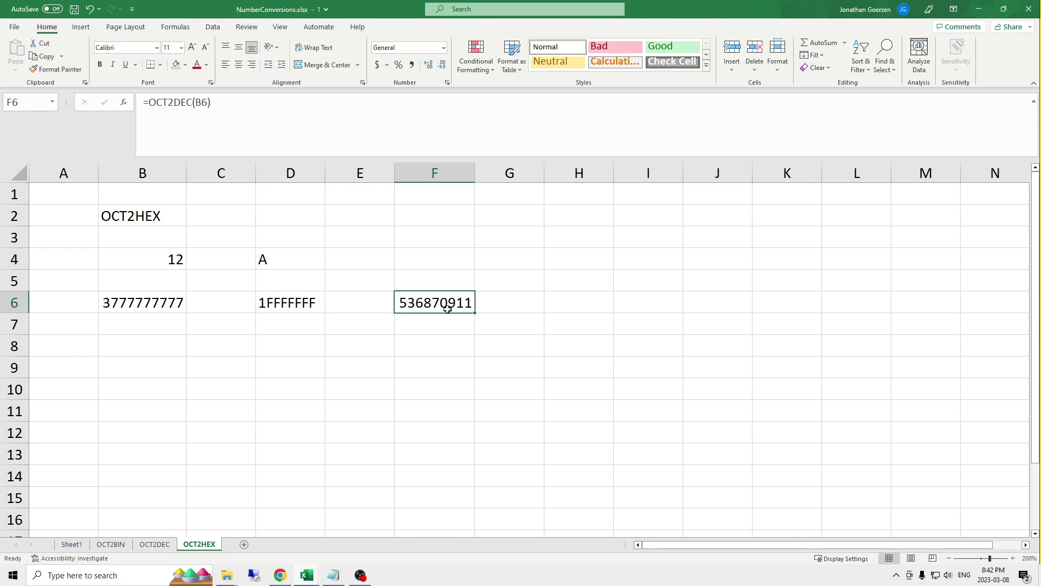
key("Delete")
key("Down")
key("Left")
key("Left")
key("Left")
key("Left")
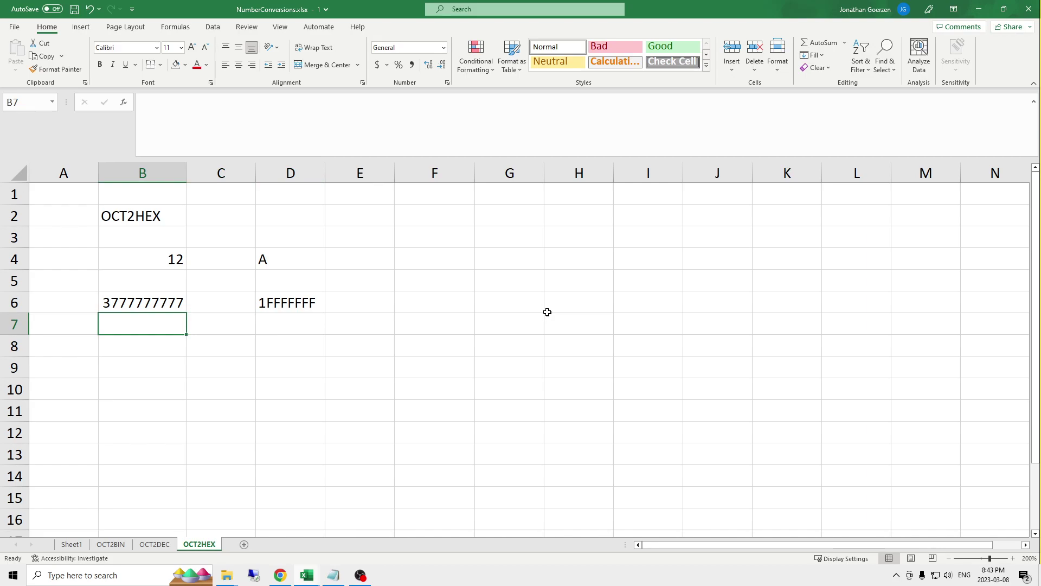
key("Up")
key("Down")
type("4")
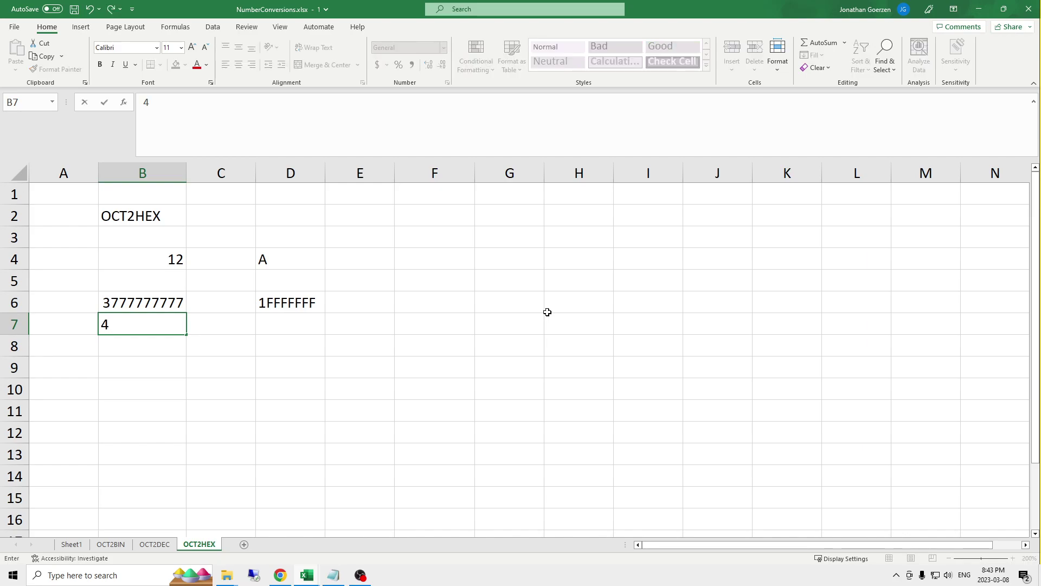
type("000000000")
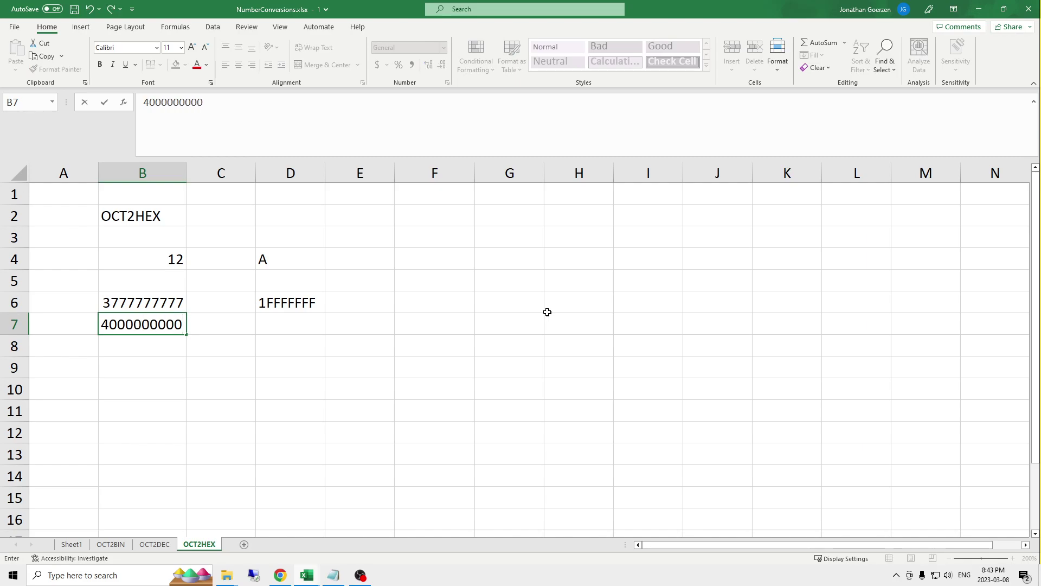
key("Return")
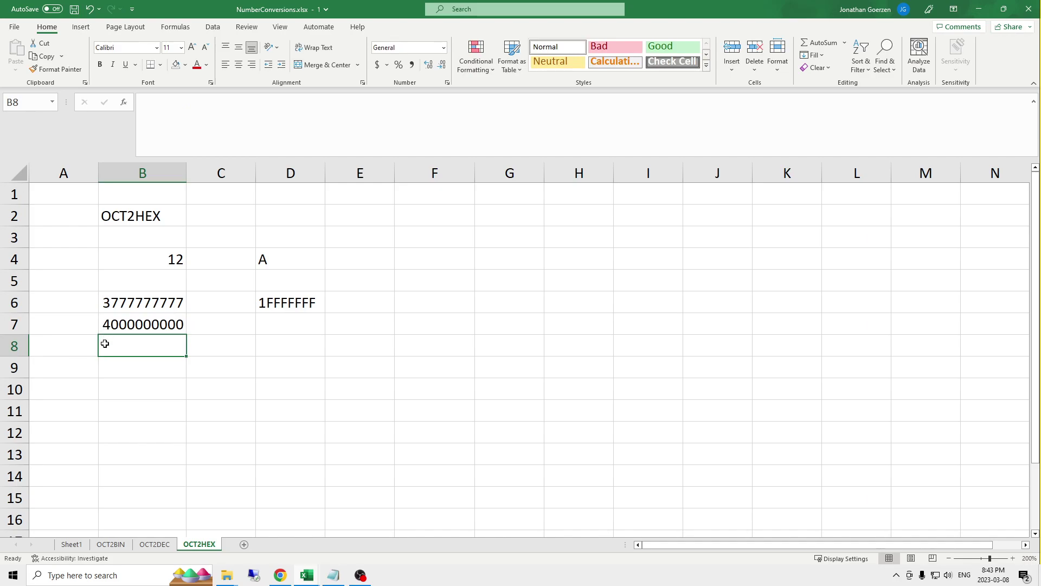
Fill the OCT2HEX formula from D6 down to D7 and autofit the width of column D.
left_click(299, 304)
left_click_drag(328, 312, 319, 329)
left_click(300, 326)
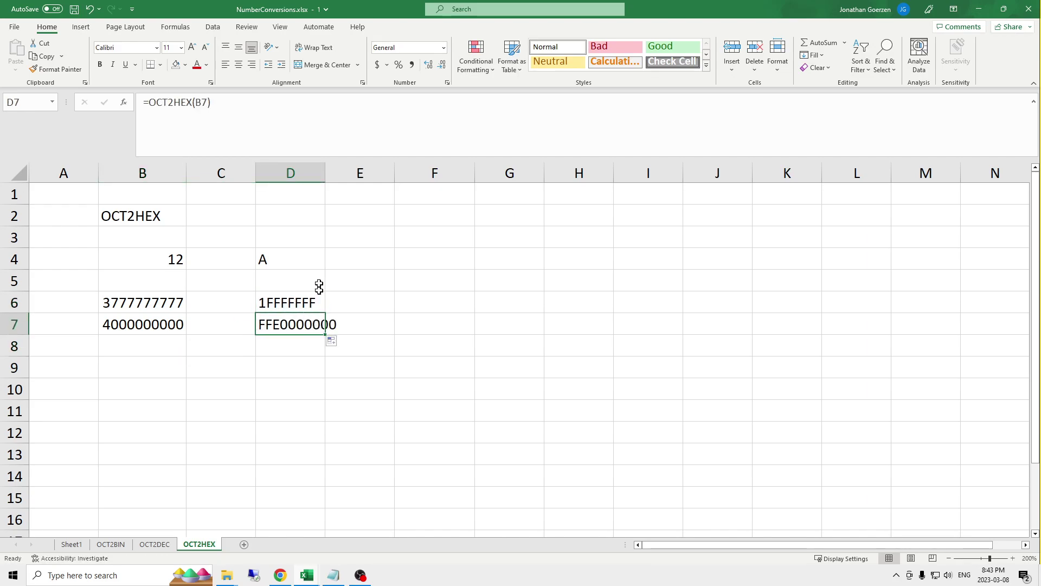
double_click(326, 173)
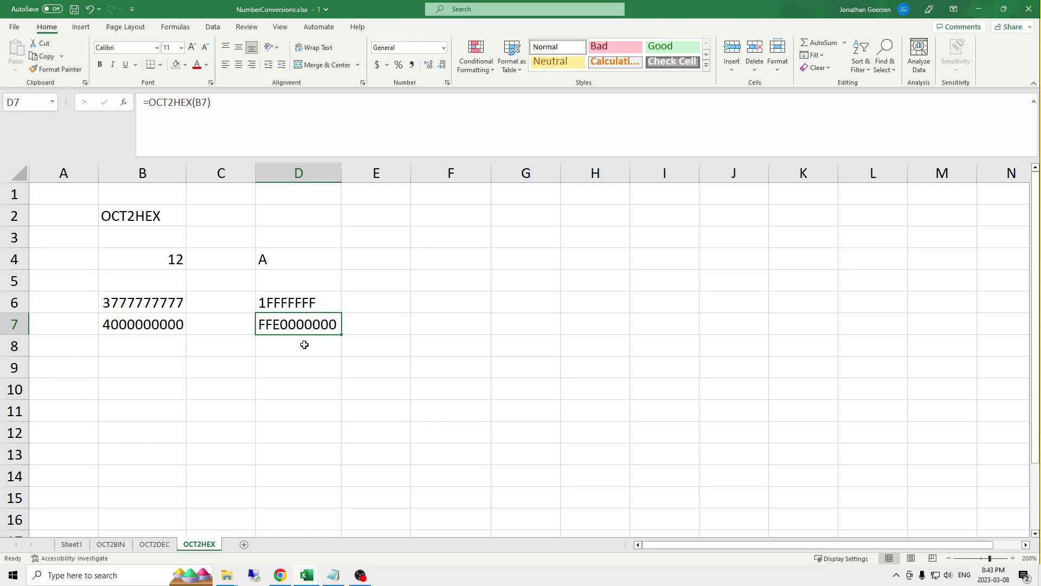
Enter the formula =OCT2DEC(B7) in cell F7 to convert the octal number to decimal.
left_click(469, 315)
type("=")
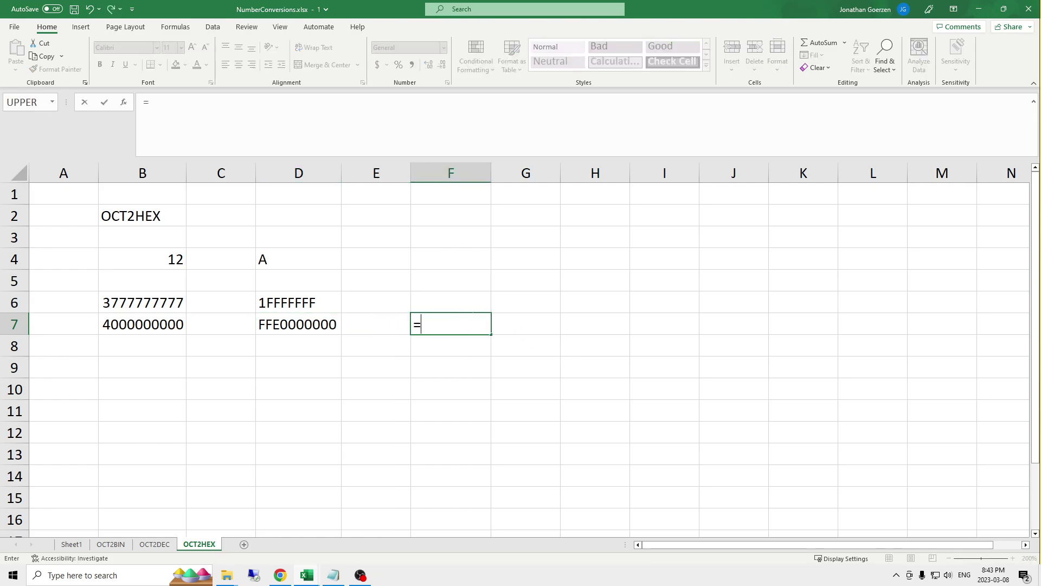
type("OC")
key("Down")
key("Tab")
key("Left")
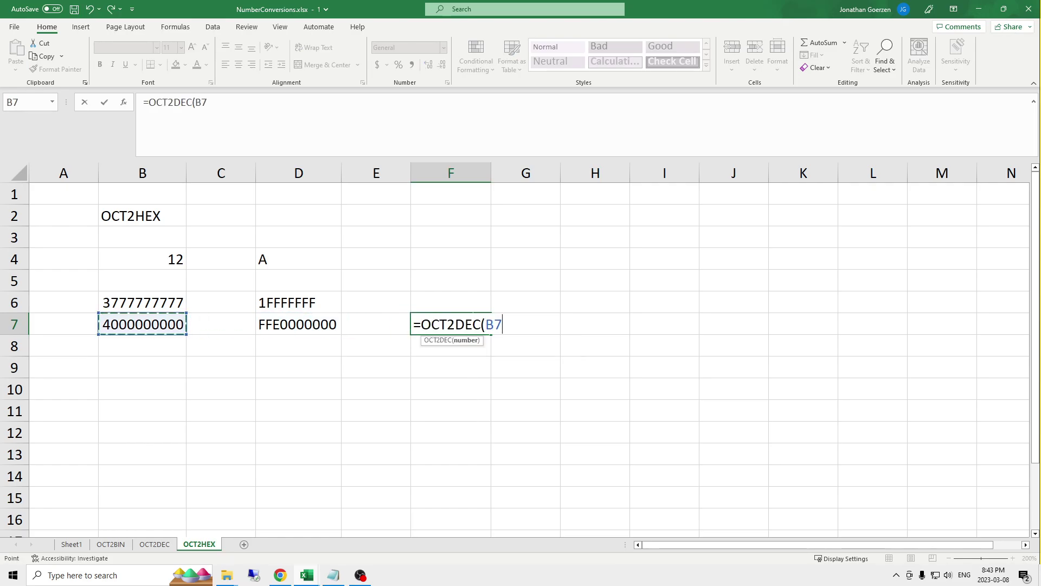
type(")")
key("Return")
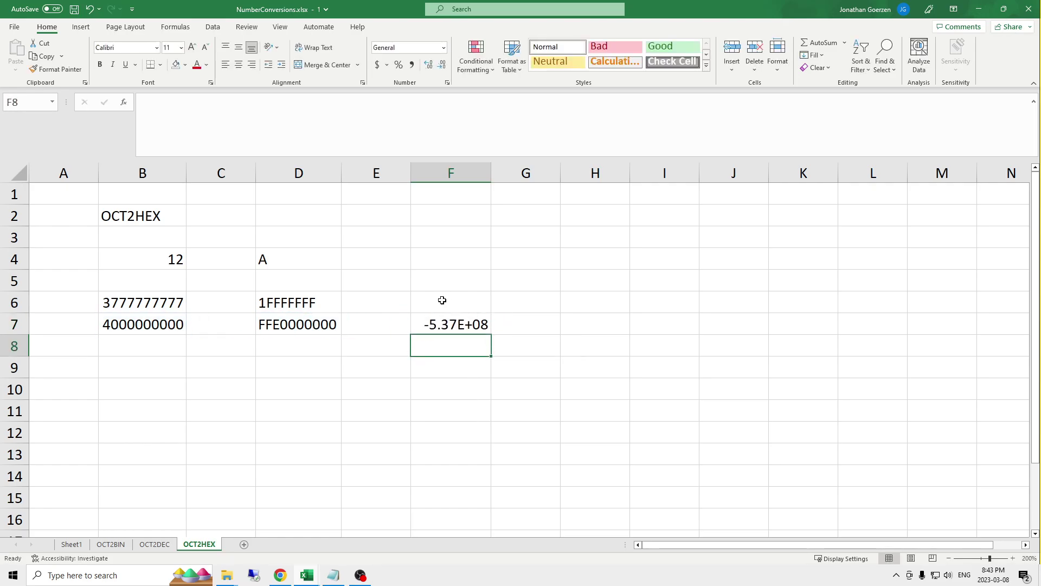
Widen column F to show the full decimal value, and delete the OCT2DEC formula from F7.
left_click(458, 325)
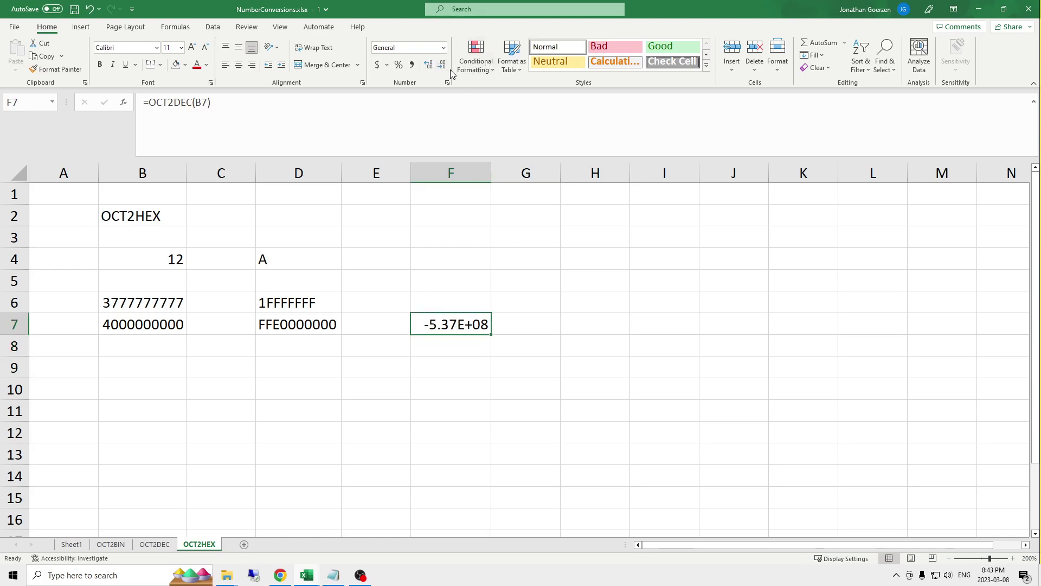
left_click_drag(491, 172, 549, 179)
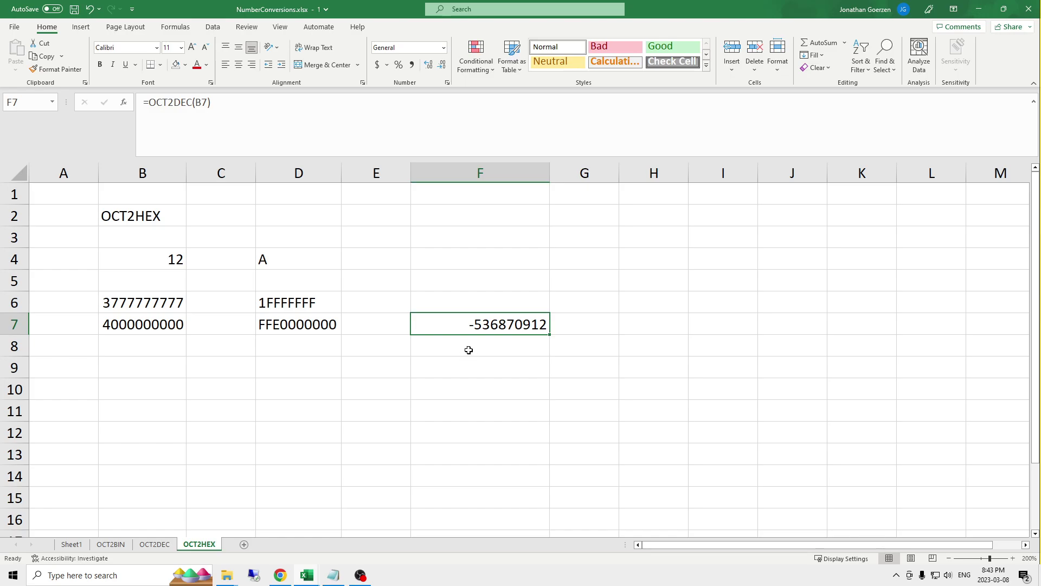
key("Delete")
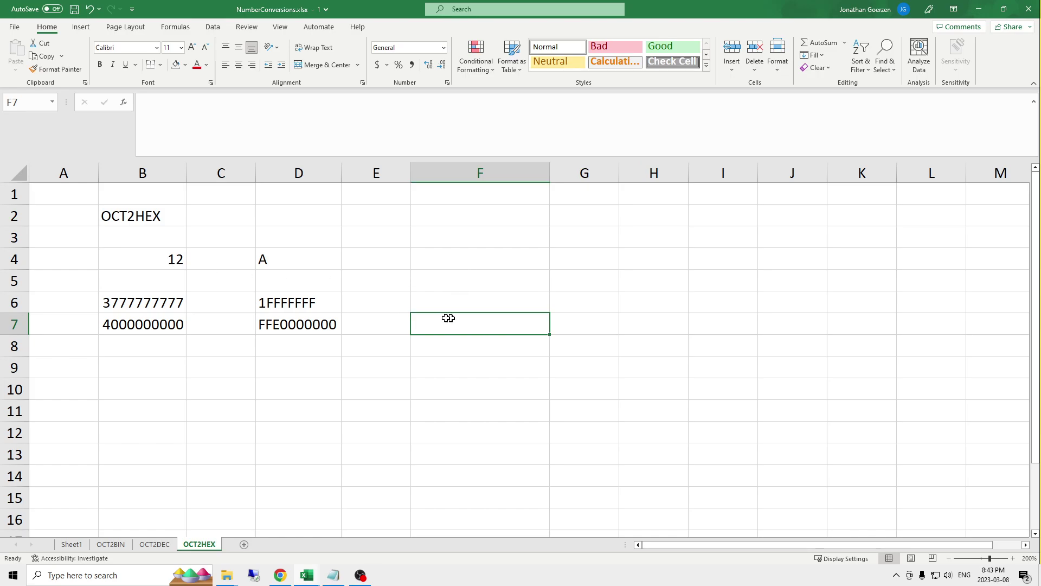
left_click(454, 295)
left_click_drag(461, 317, 450, 261)
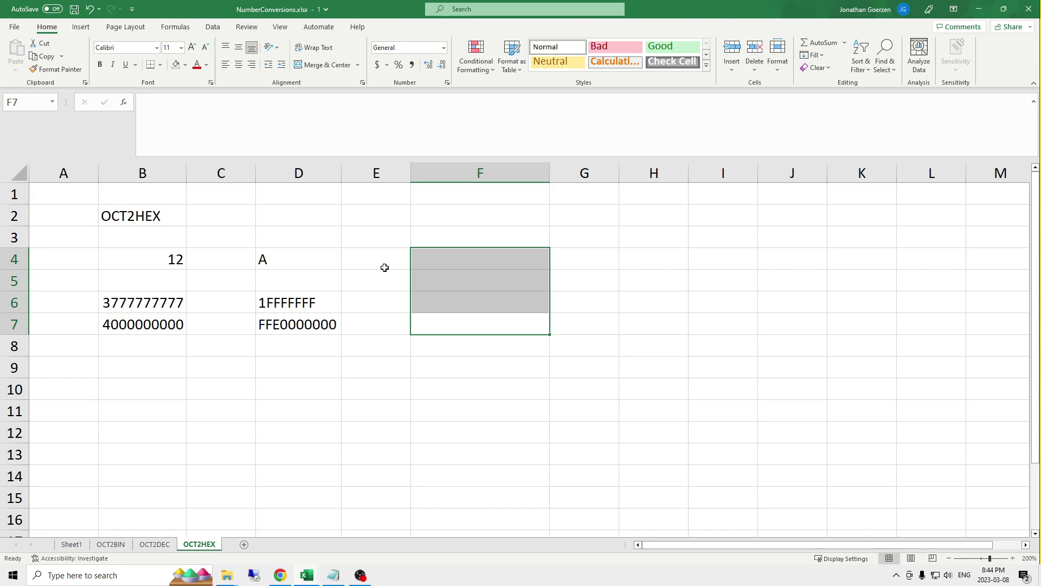
Add a places argument of 10 to the OCT2HEX formula in D4 and widen column D slightly.
left_click(291, 259)
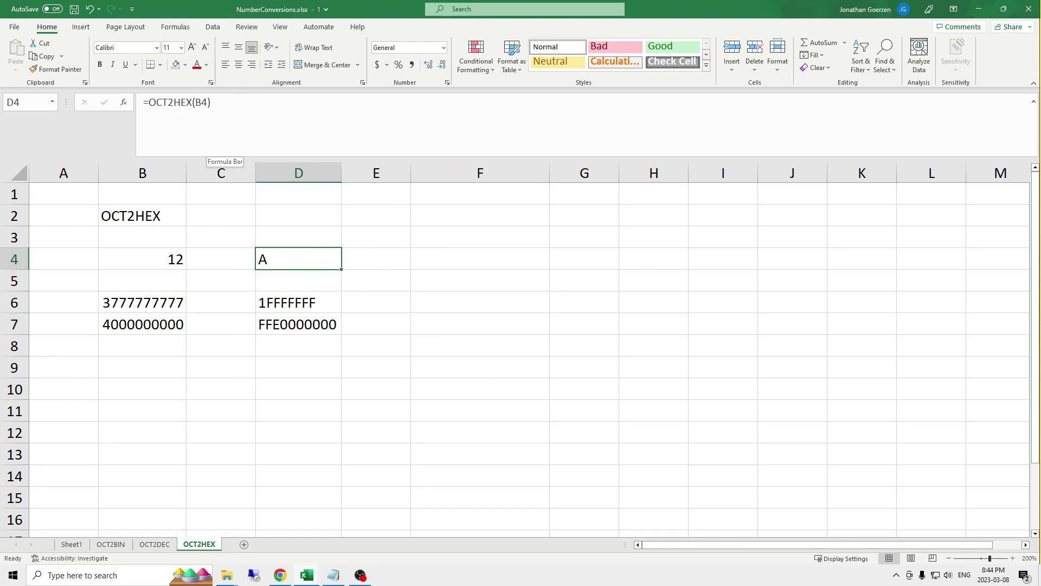
left_click(209, 102)
type(", ")
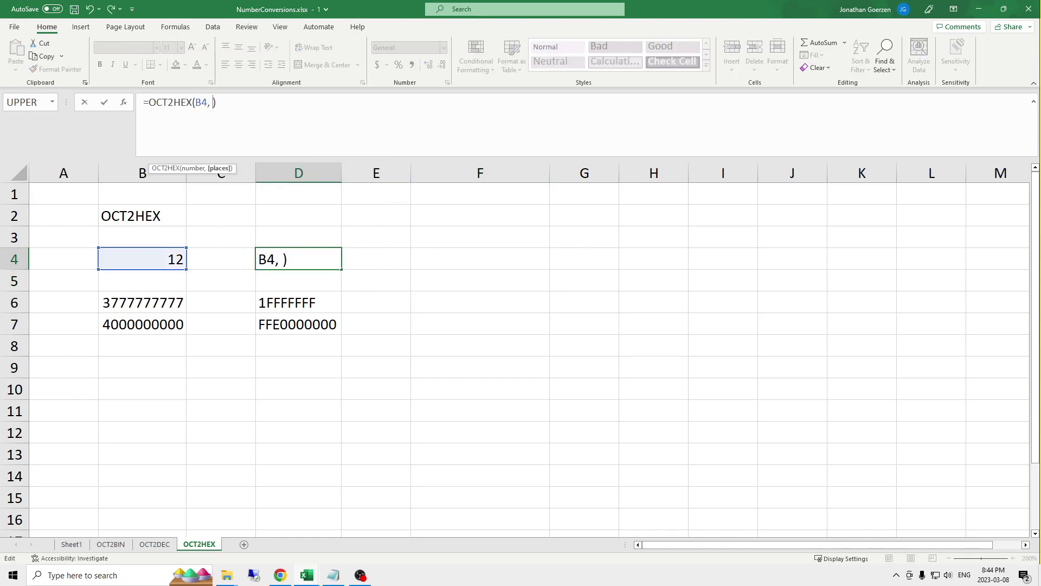
type("10")
key("Return")
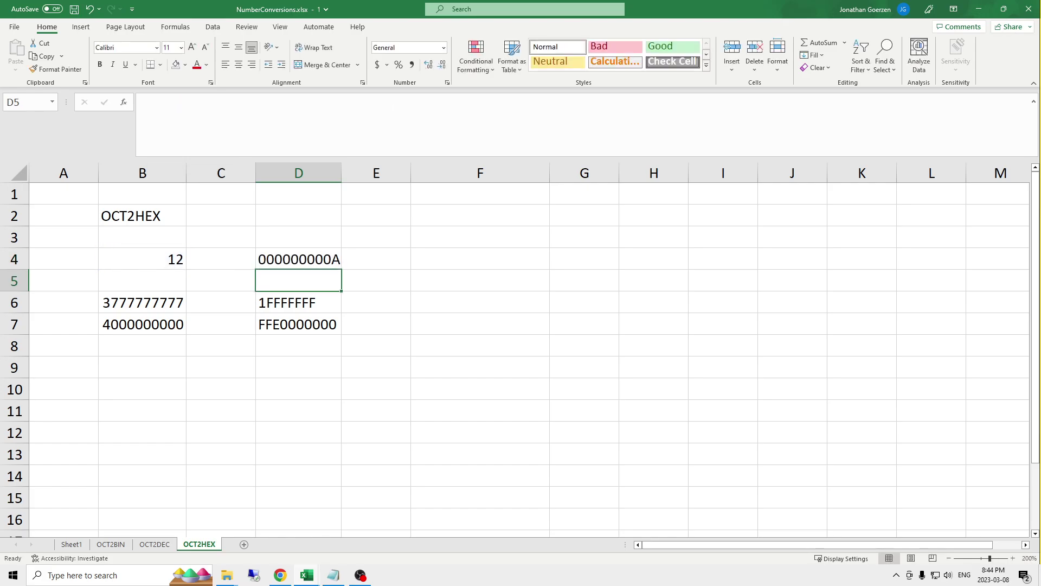
left_click_drag(341, 173, 367, 173)
left_click(299, 255)
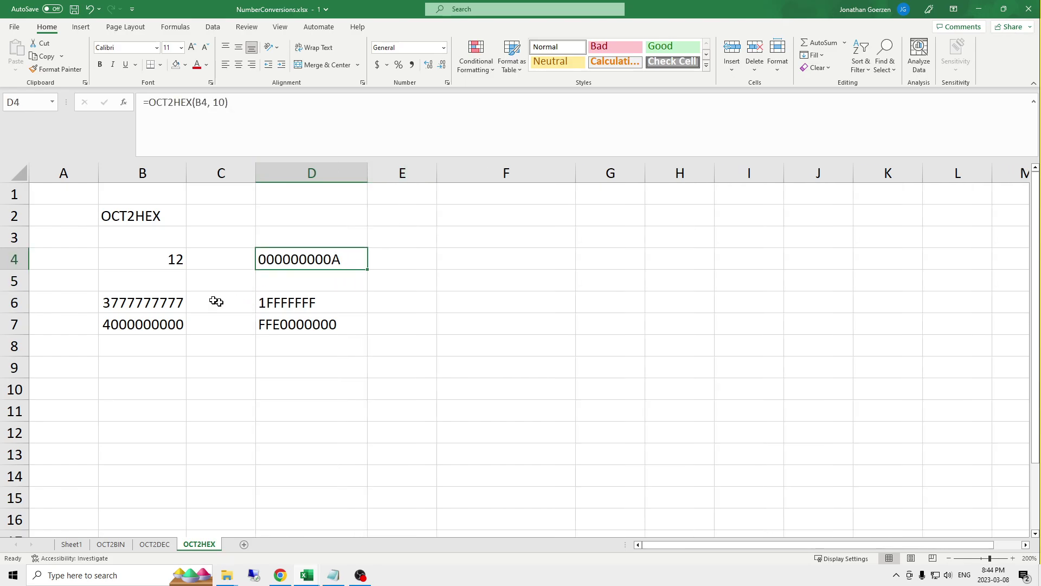
Replace the octal number in cell B4 with 145612.
left_click(128, 276)
left_click(176, 261)
type("145612")
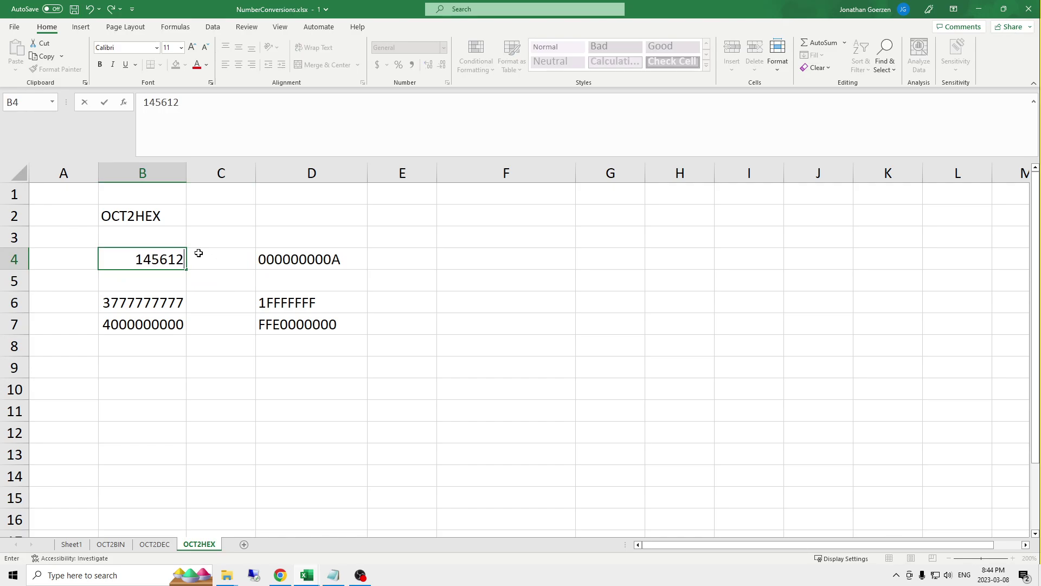
key("Return")
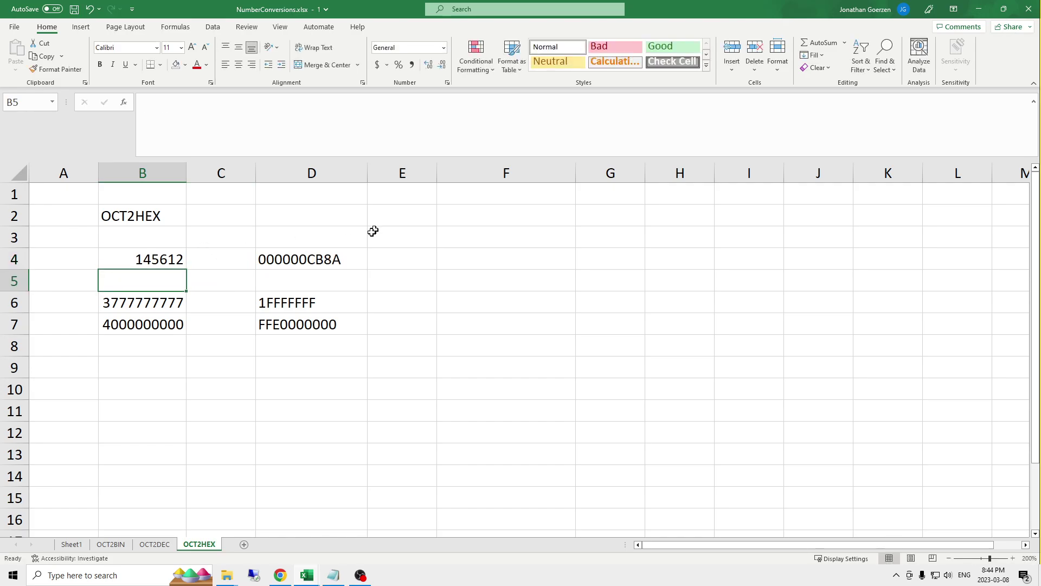
Replace the number in cell B4 with 48456456.
left_click(163, 259)
type("489")
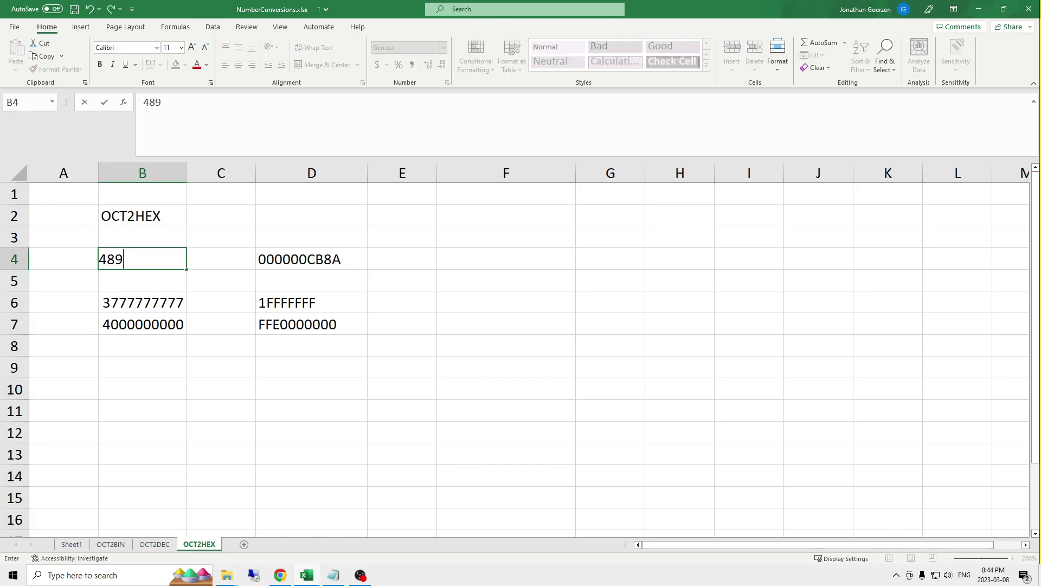
key("BackSpace")
type("456456")
key("Return")
Replace the number in cell B4 with the octal number 123456.
left_click(170, 259)
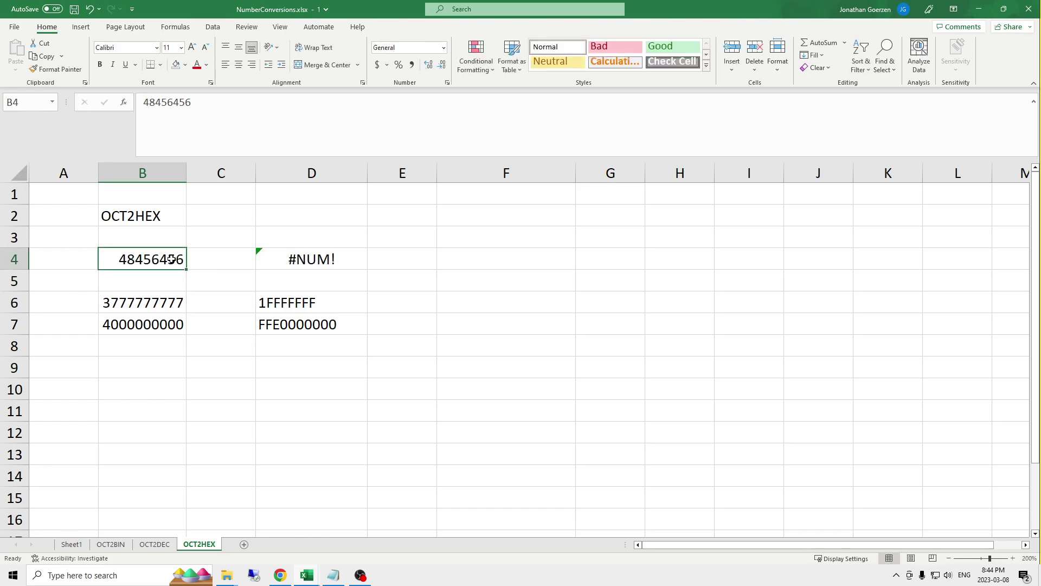
type("123456")
key("Return")
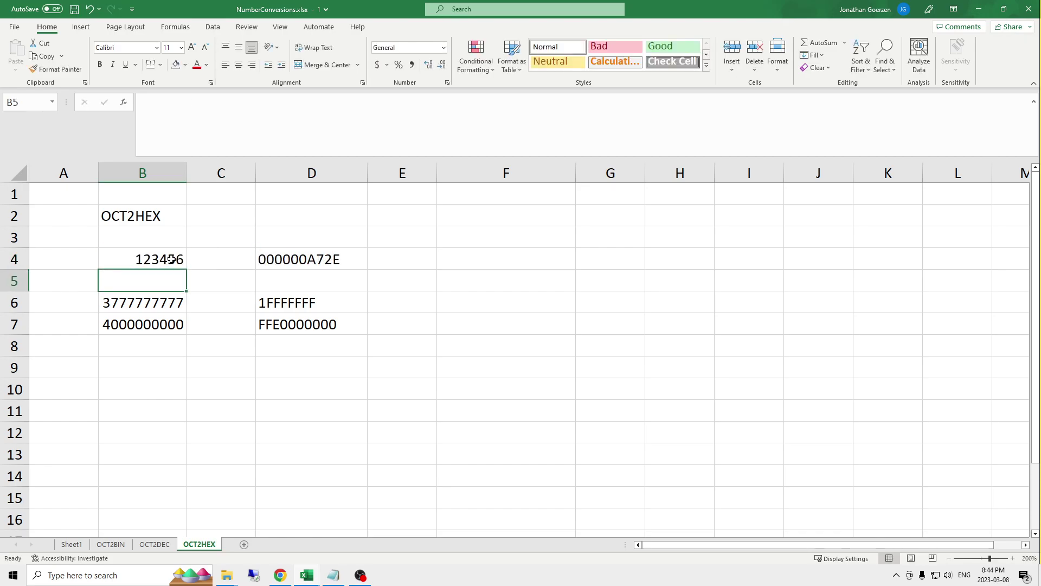
Change the first digit of the number in cell B4 to 4, making it 423456.
left_click(145, 259)
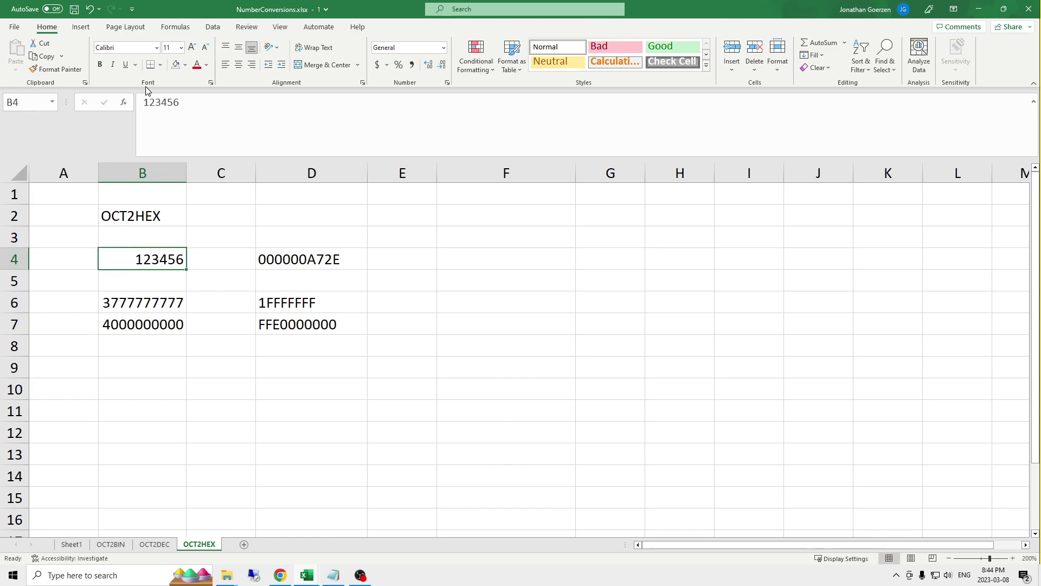
left_click(150, 100)
key("BackSpace")
type("4")
key("Return")
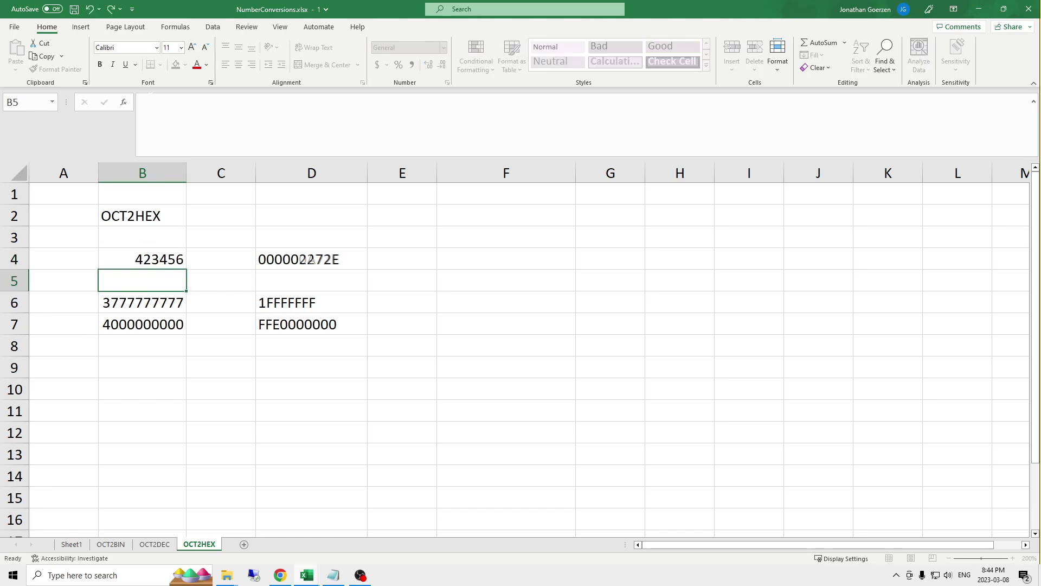